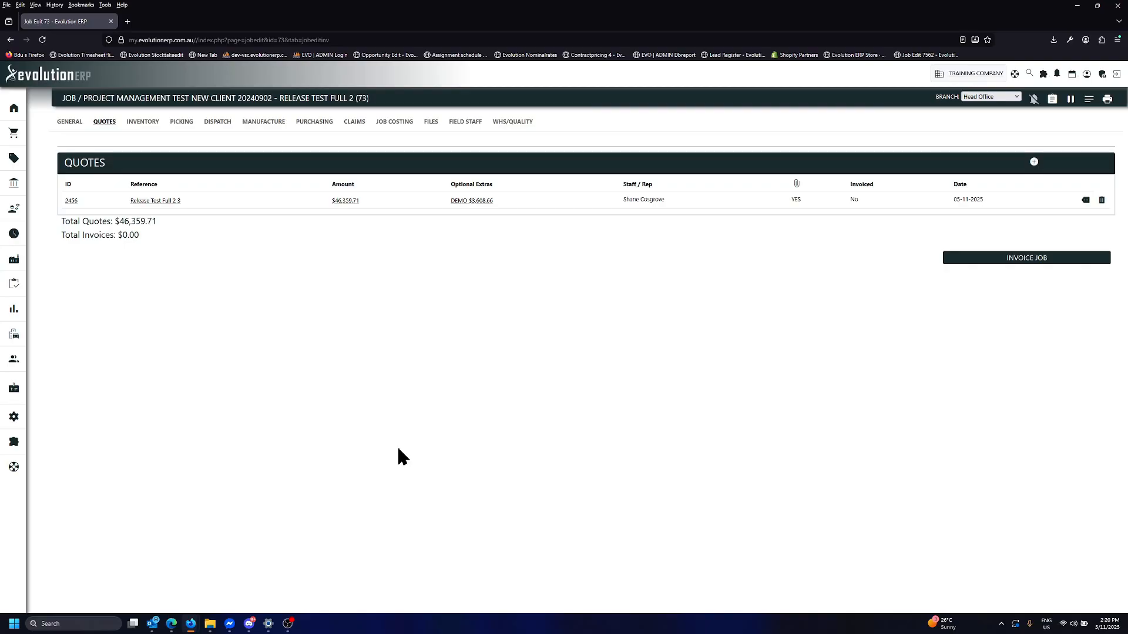
# Review the job's general details, its attached quotes and its inventory items
pyautogui.click(71, 123)
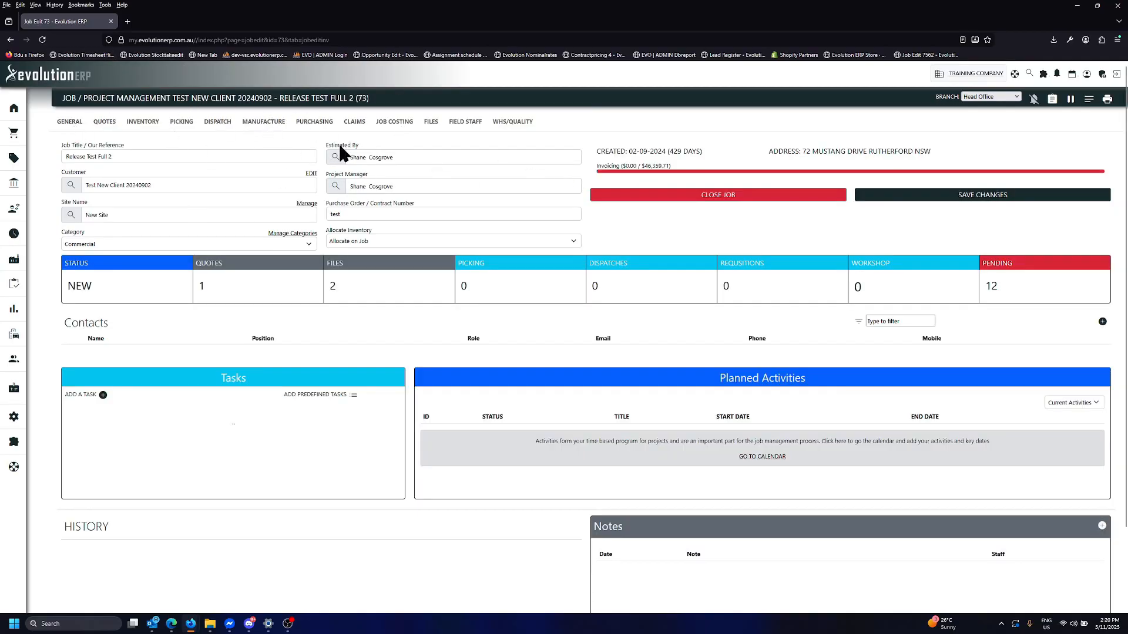
pyautogui.click(105, 123)
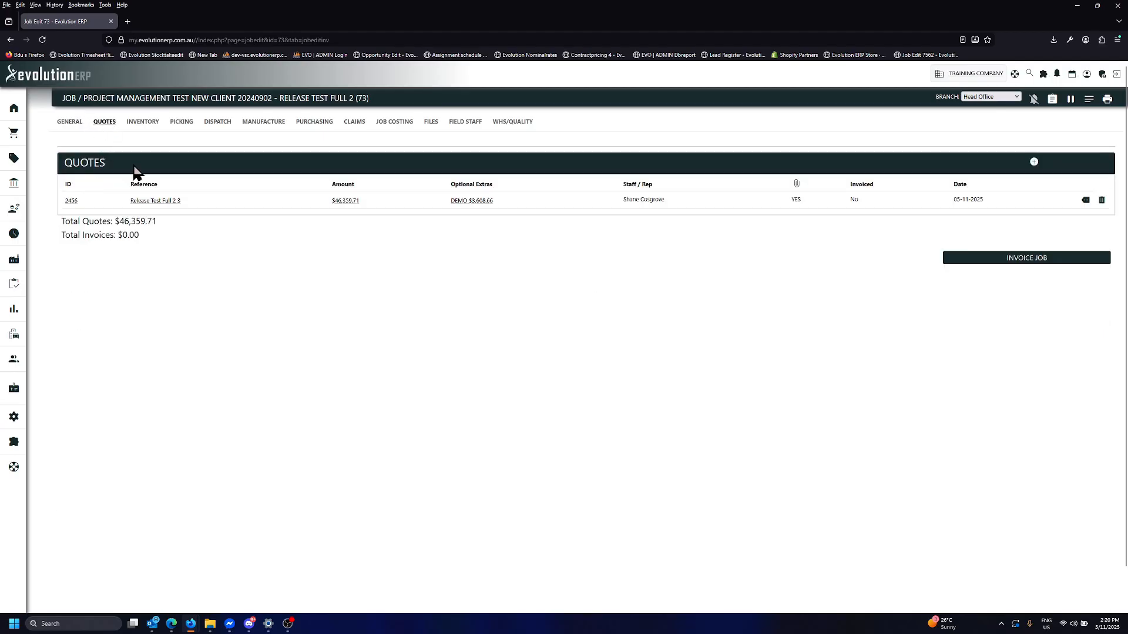
pyautogui.click(143, 122)
pyautogui.scroll(-5, 1017, 395)
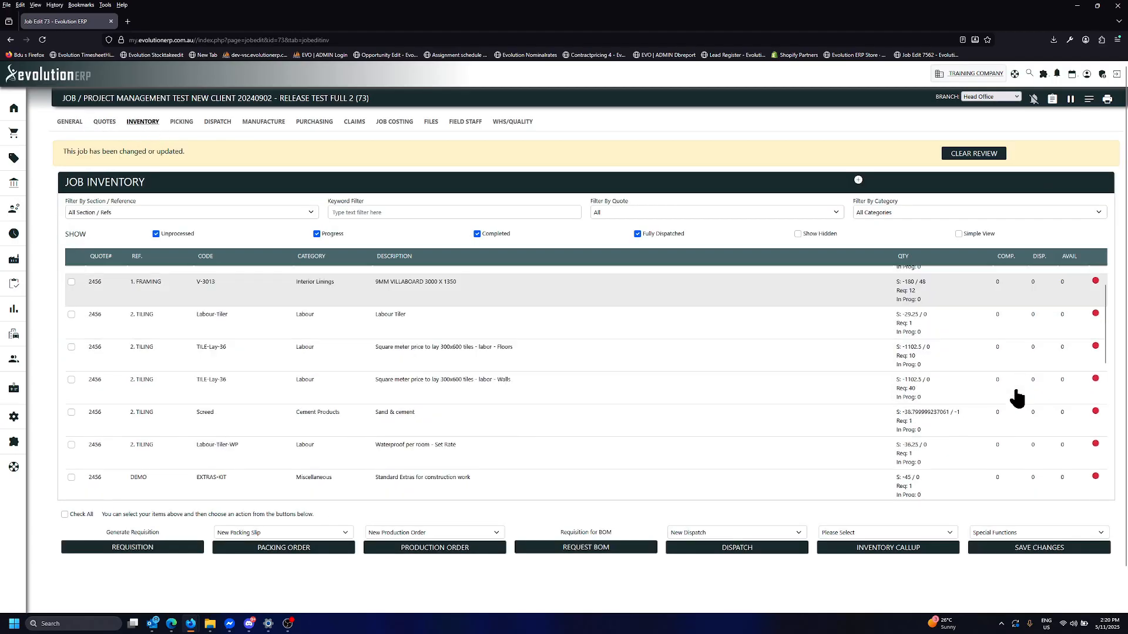
pyautogui.scroll(3, 993, 423)
pyautogui.scroll(2, 980, 417)
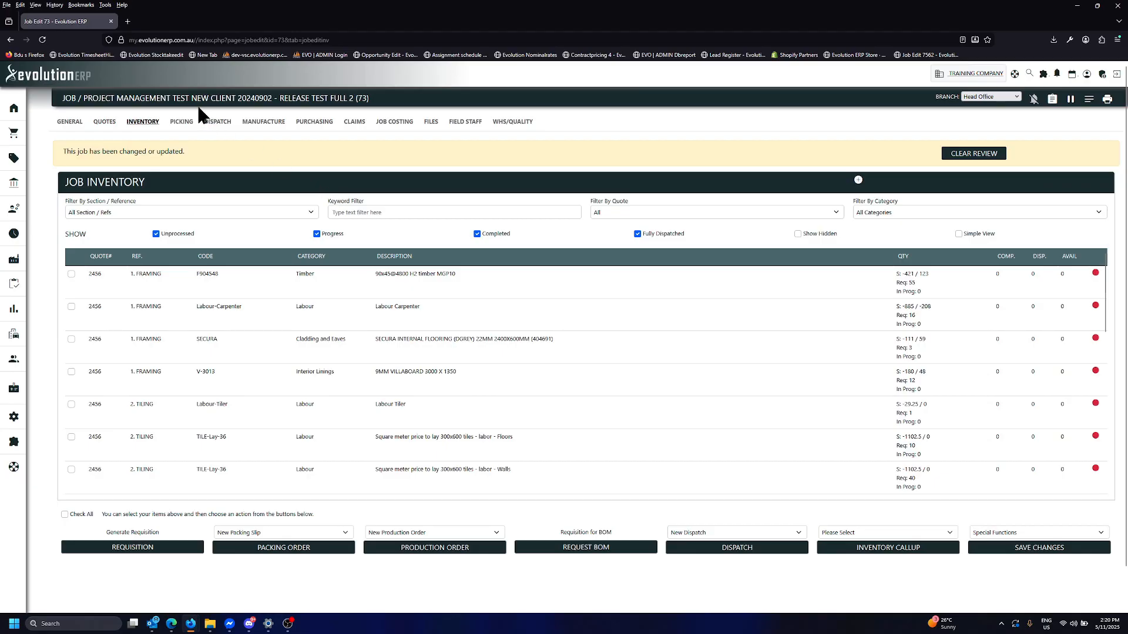
# Open the job's attached quote Release Test Full 2 3 in a separate browser tab
pyautogui.click(105, 123)
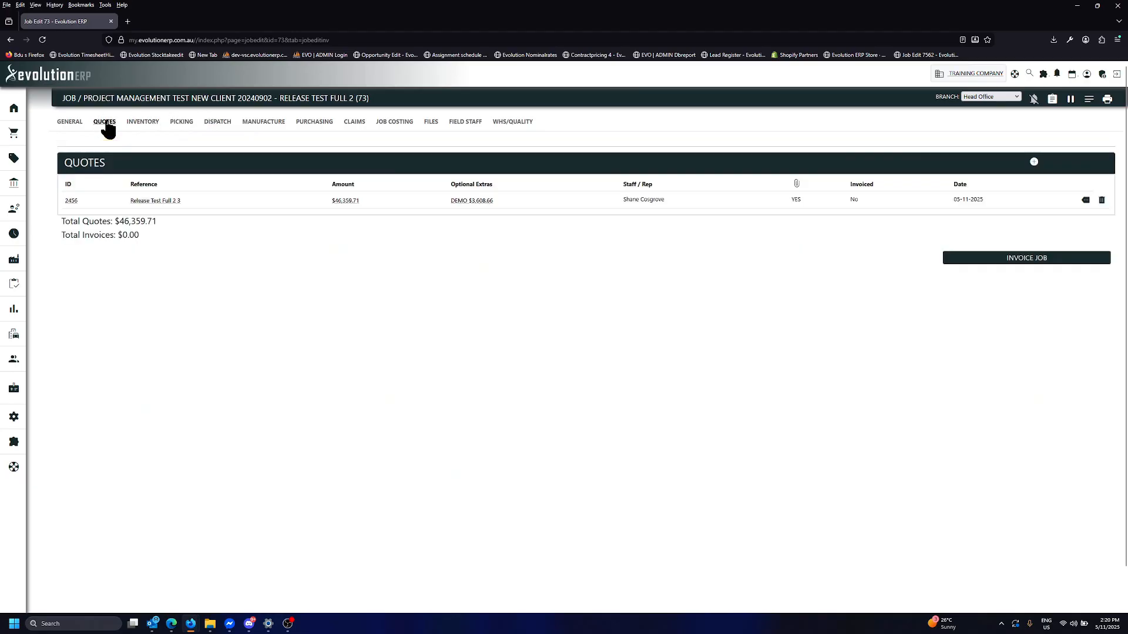
pyautogui.rightClick(156, 201)
pyautogui.click(177, 213)
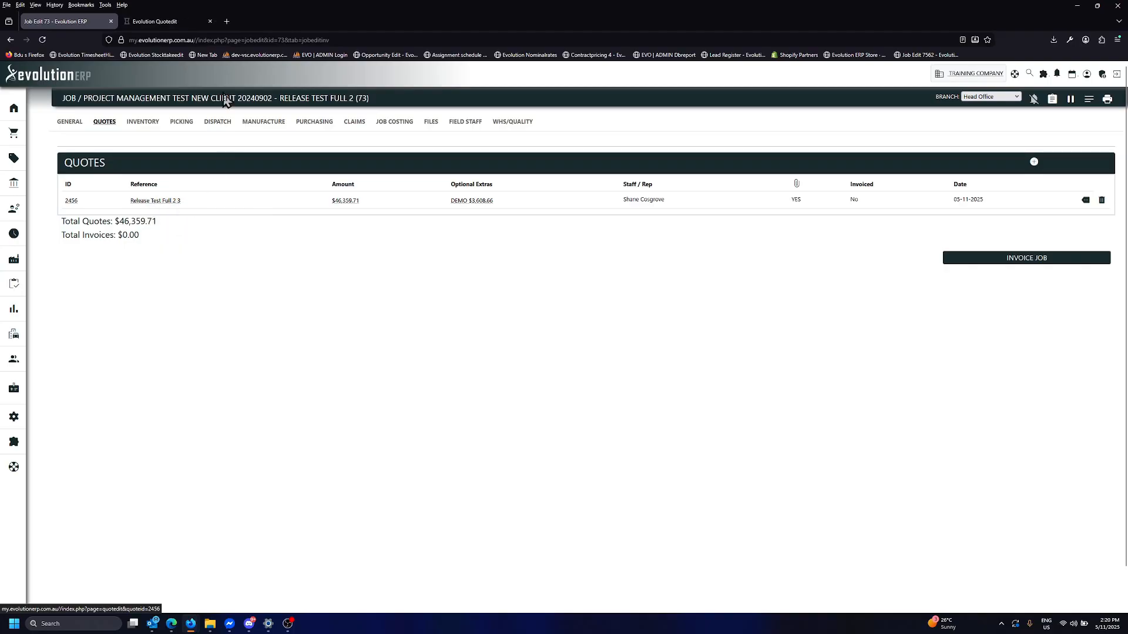
pyautogui.click(170, 21)
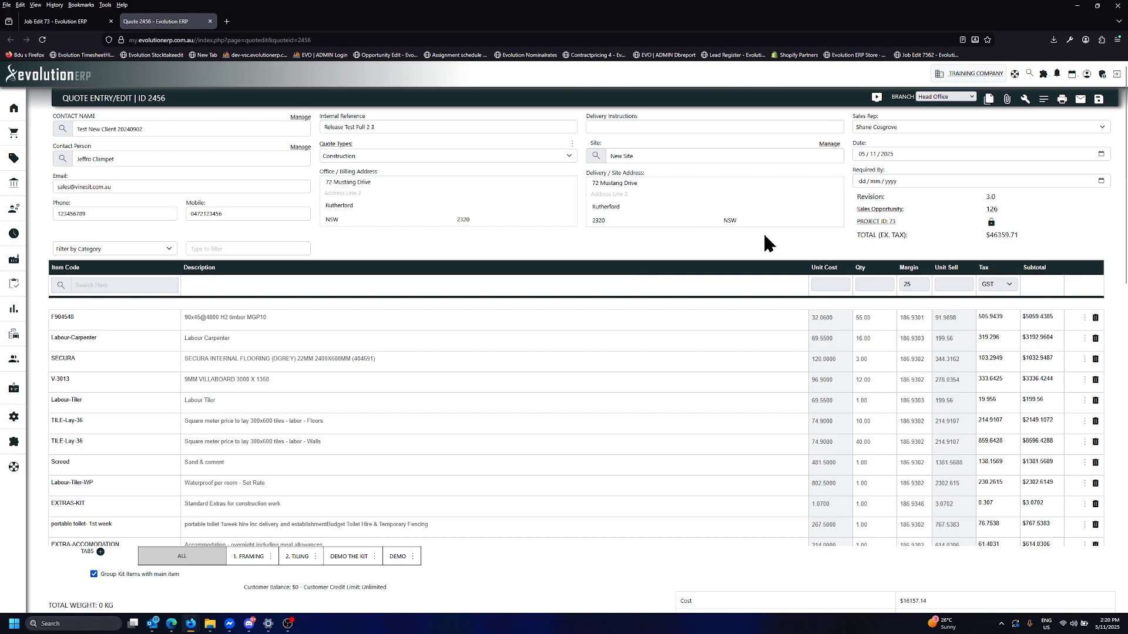
# View the revision history of the quote Release Test Full 2 3 and close it again
pyautogui.click(989, 198)
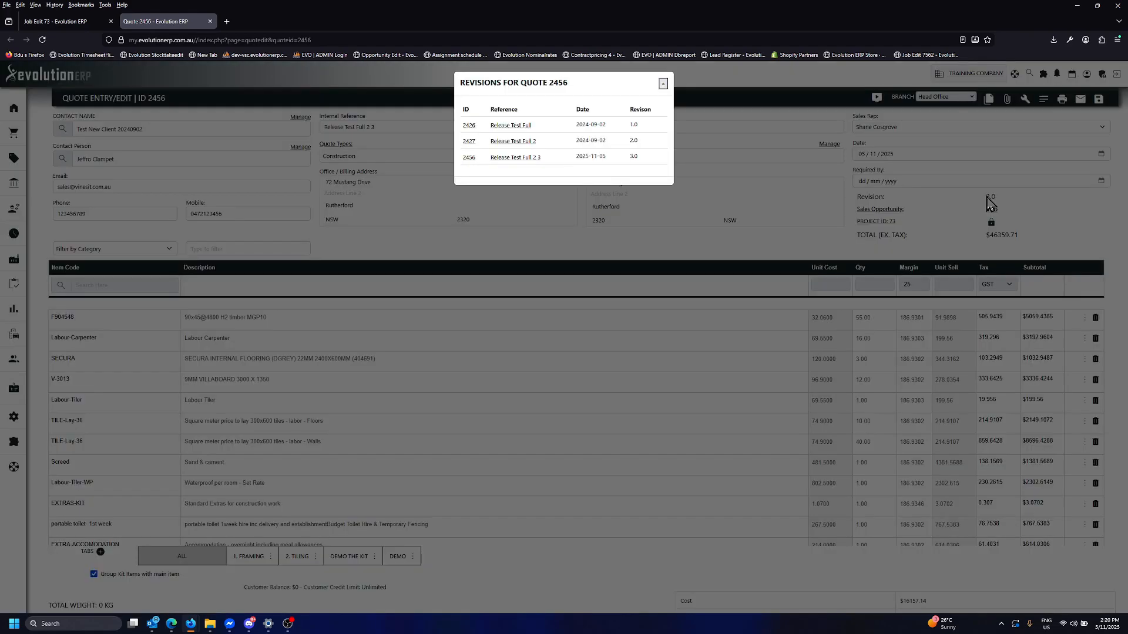
pyautogui.tripleClick(940, 200)
pyautogui.click(955, 207)
pyautogui.click(663, 83)
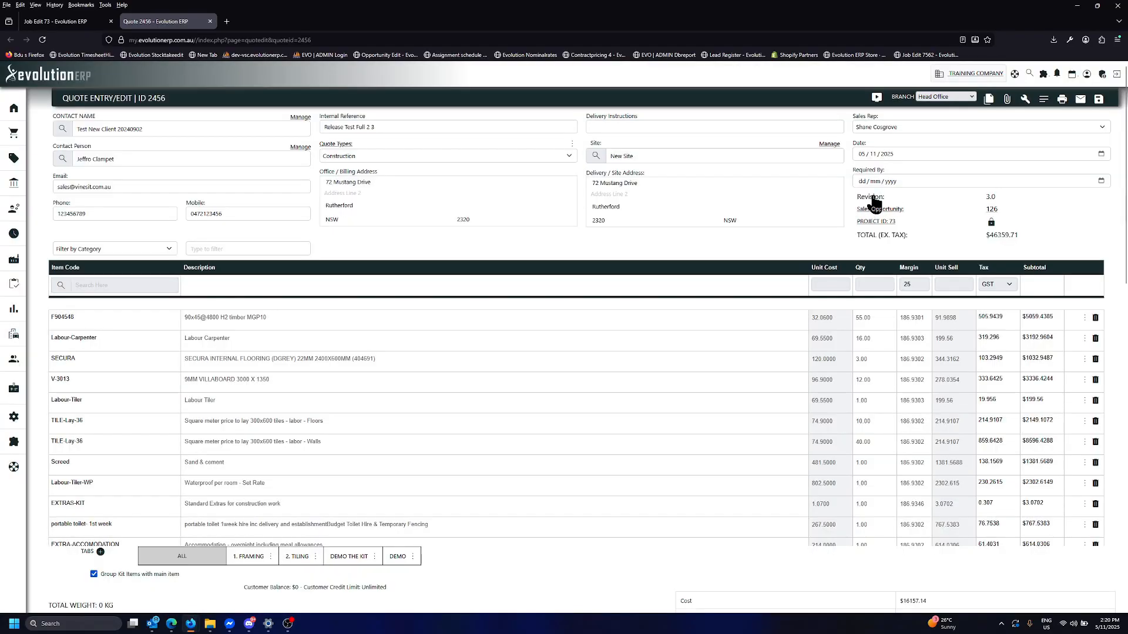
pyautogui.click(875, 202)
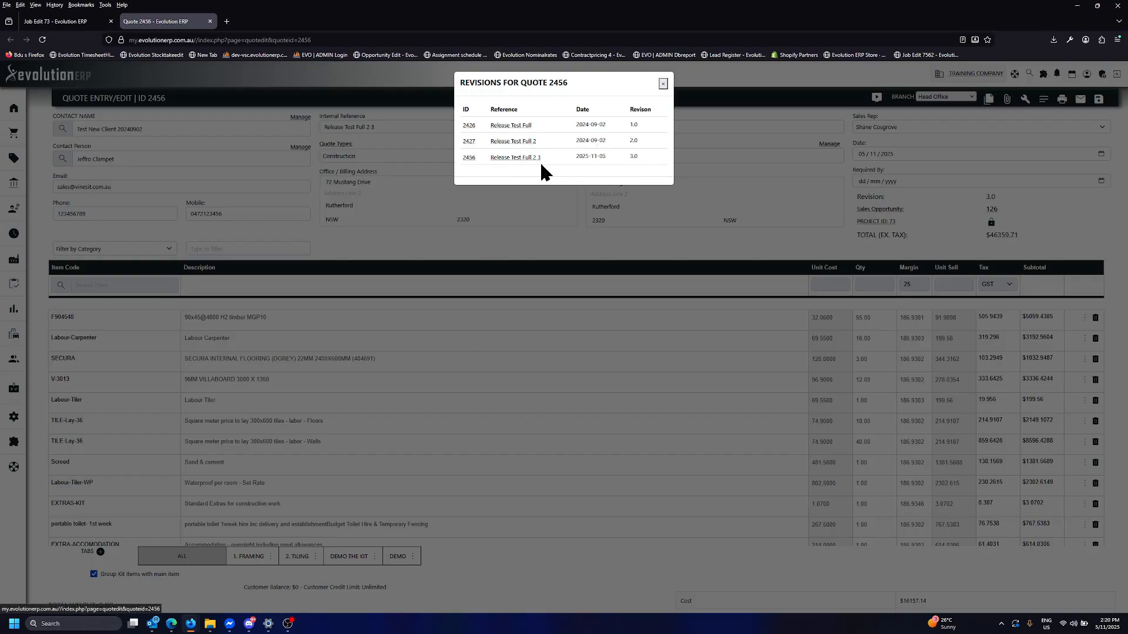
pyautogui.click(943, 202)
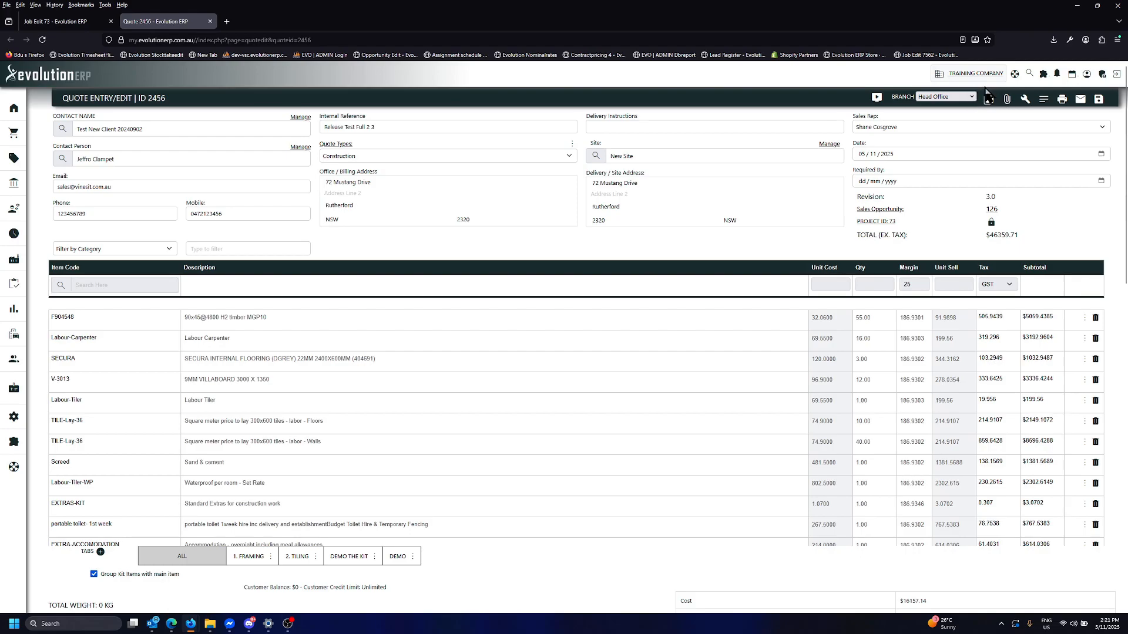
# Clone the quote as a revision with reference Release Test Full 2 3 4, keeping all copy options, and check its revision history
pyautogui.click(943, 96)
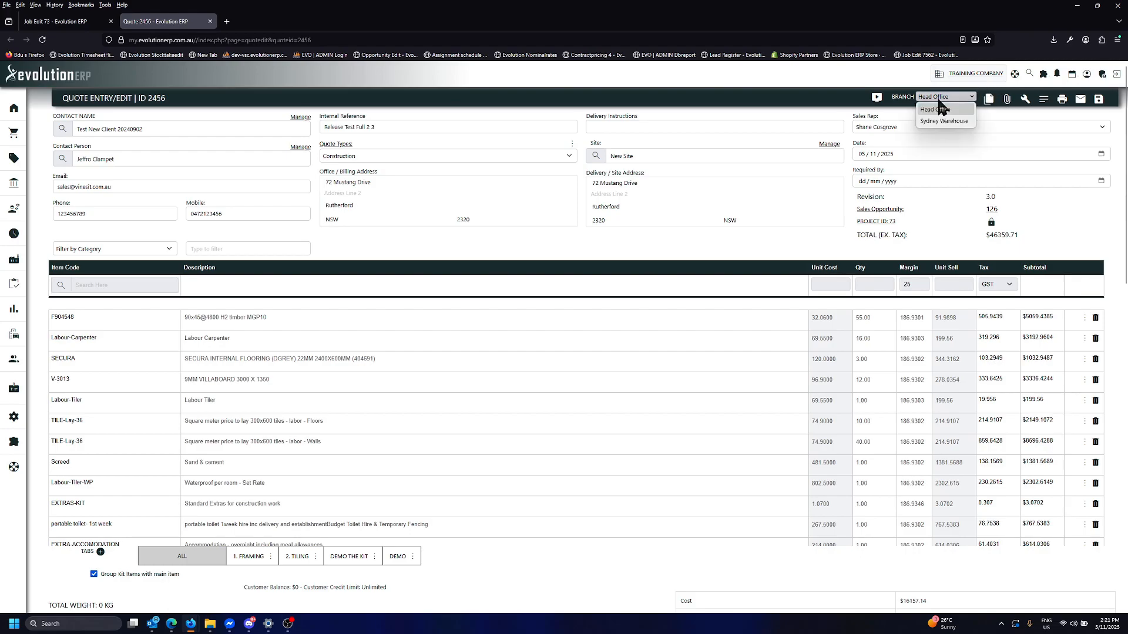
pyautogui.click(988, 100)
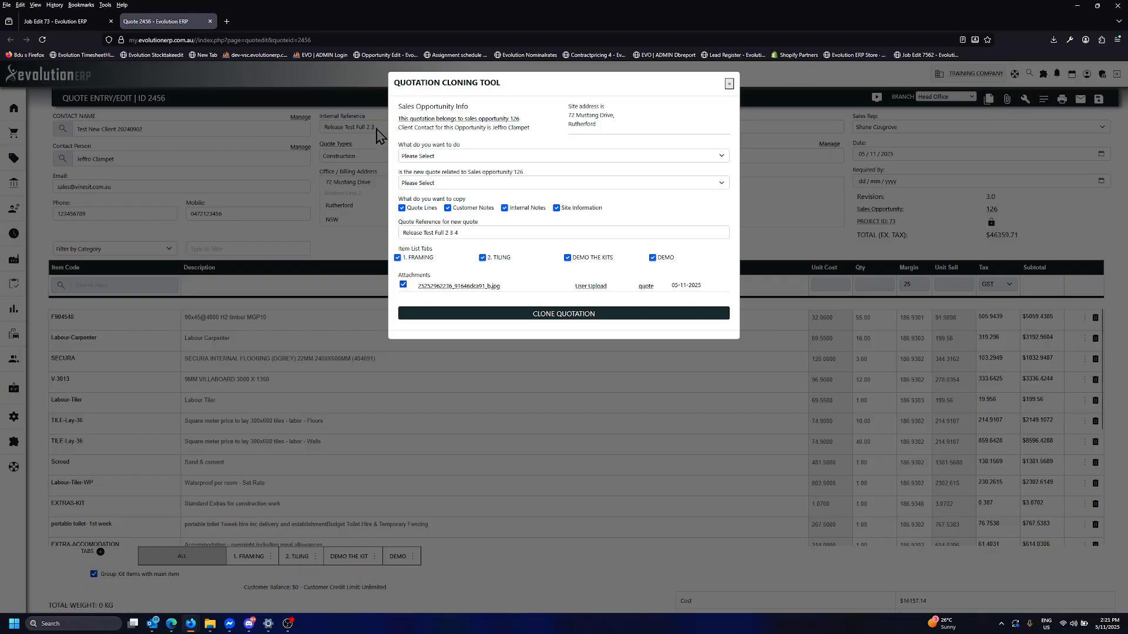
pyautogui.click(438, 156)
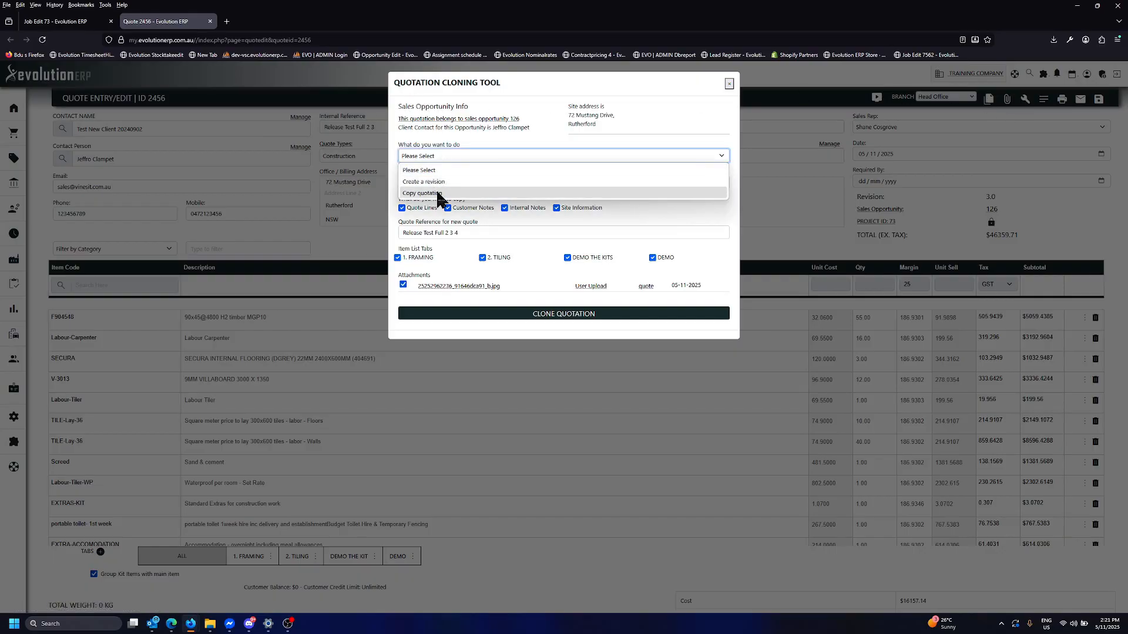
pyautogui.click(444, 182)
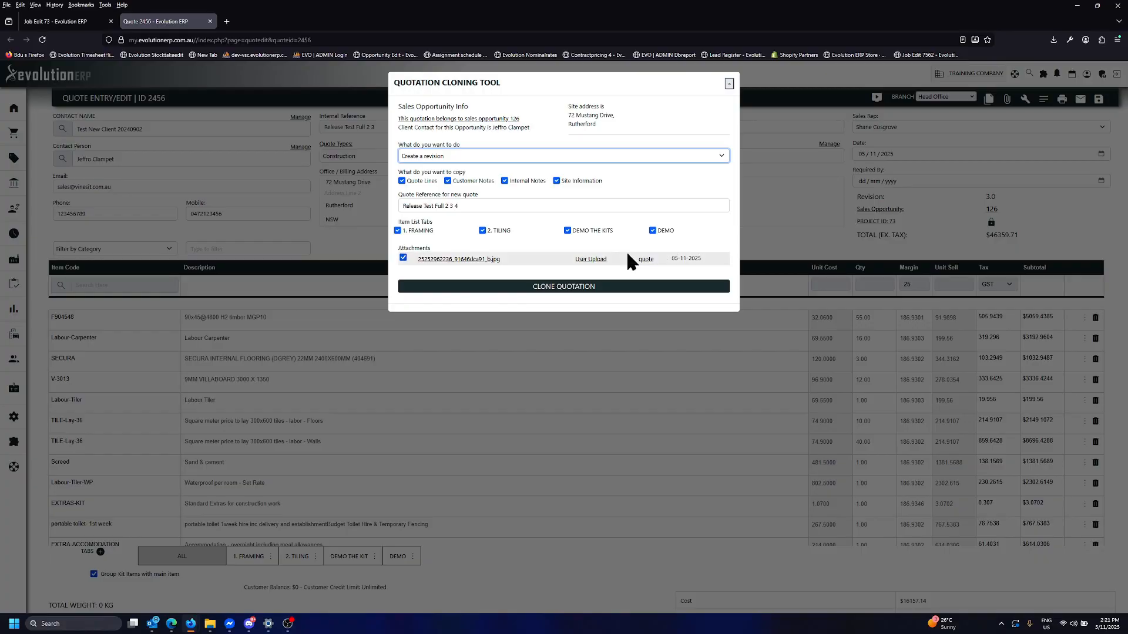
pyautogui.click(545, 288)
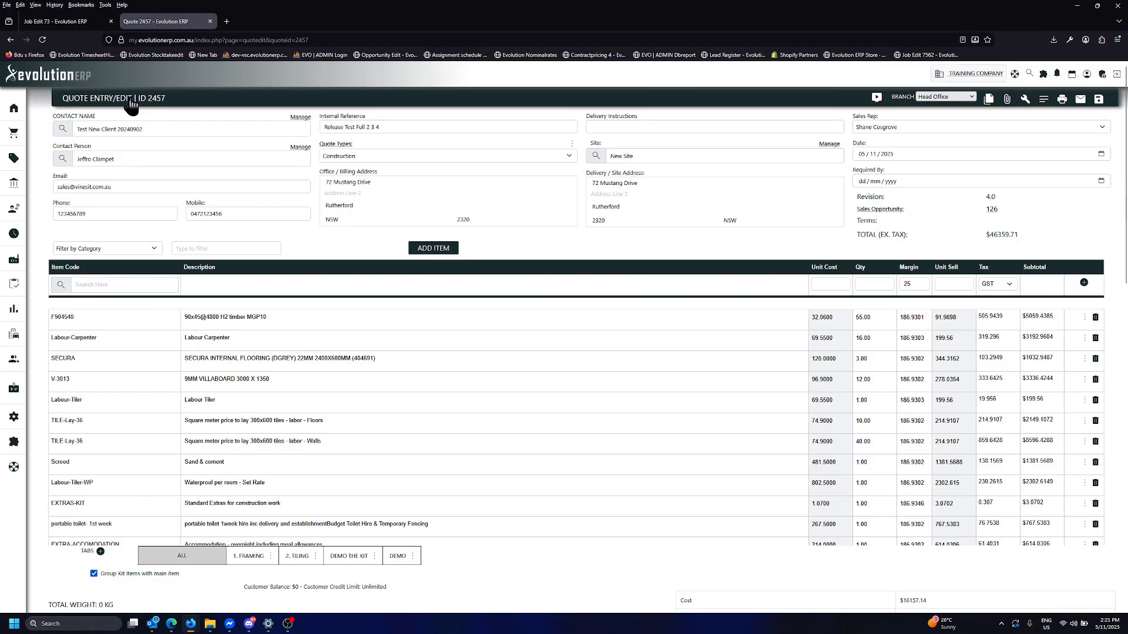
pyautogui.click(867, 201)
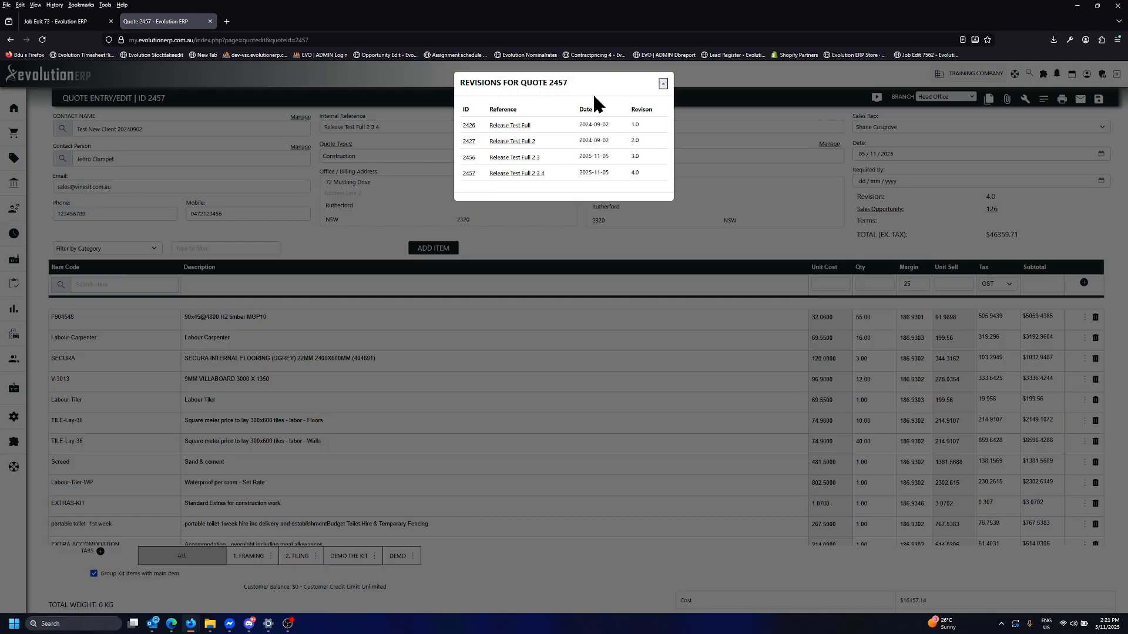
pyautogui.click(1049, 203)
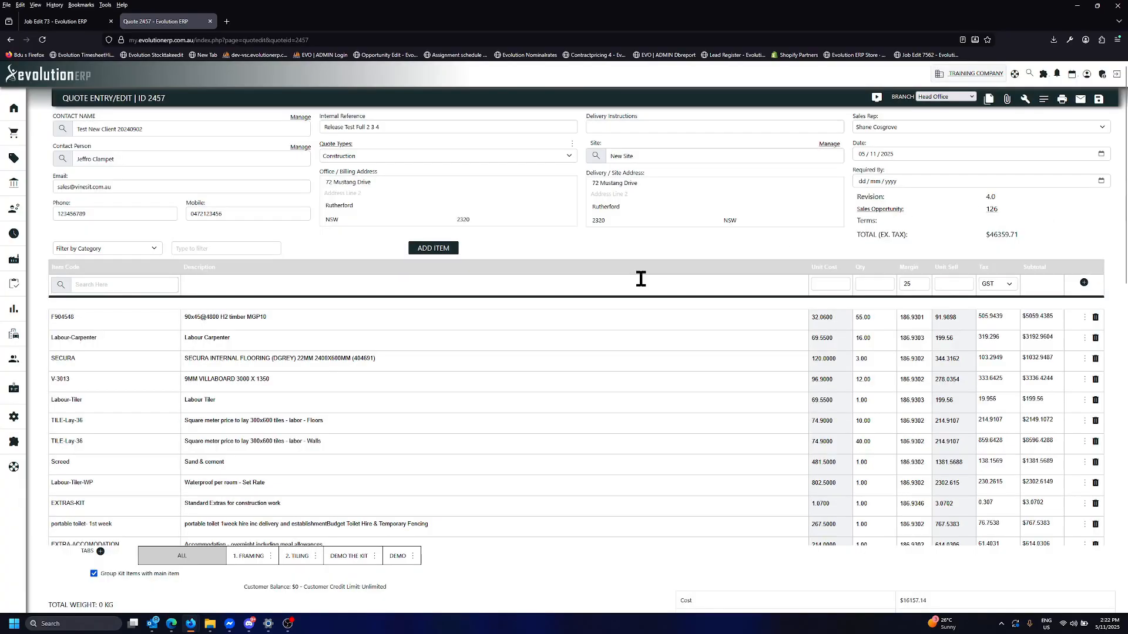
# Delete the DEMO THE KITS section from the new quote revision, including its items
pyautogui.scroll(-3, 599, 405)
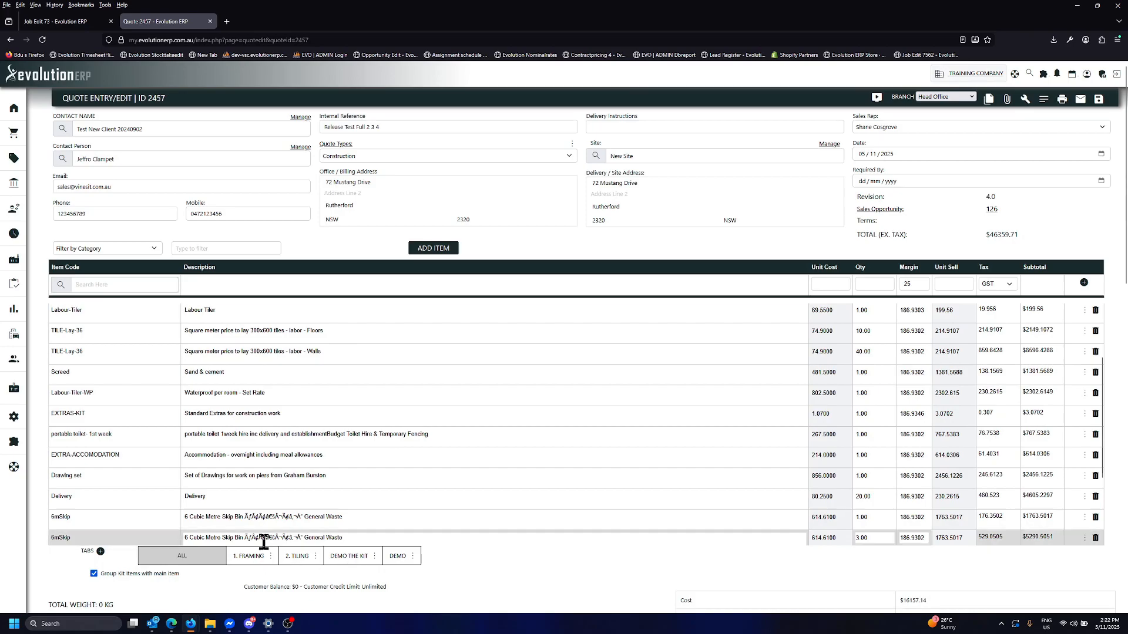
pyautogui.click(341, 556)
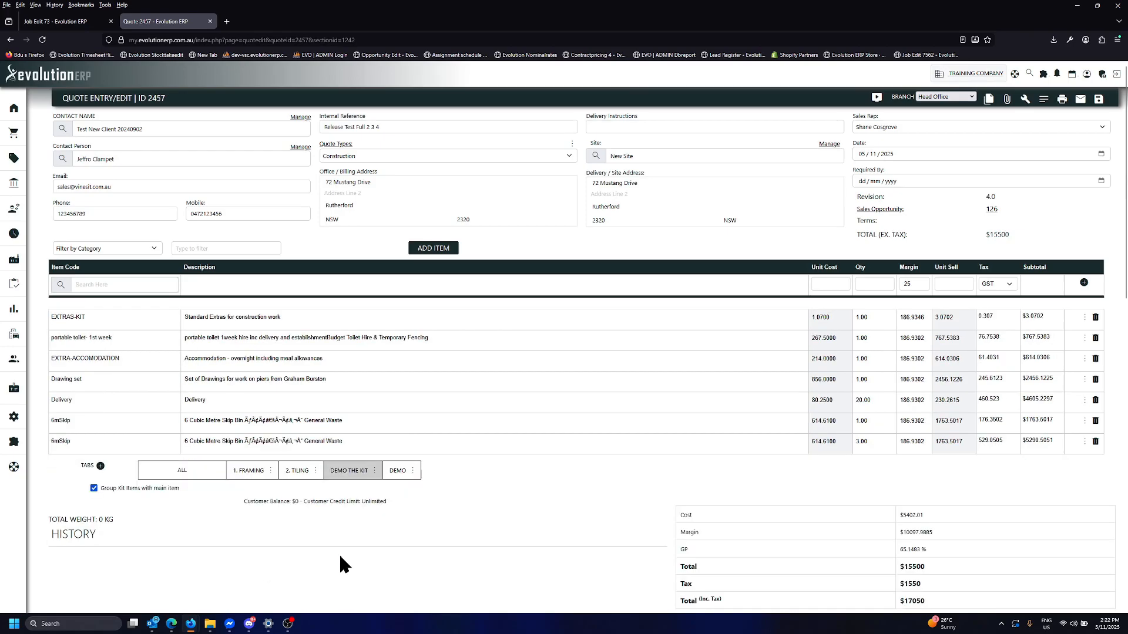
pyautogui.click(374, 470)
pyautogui.click(401, 350)
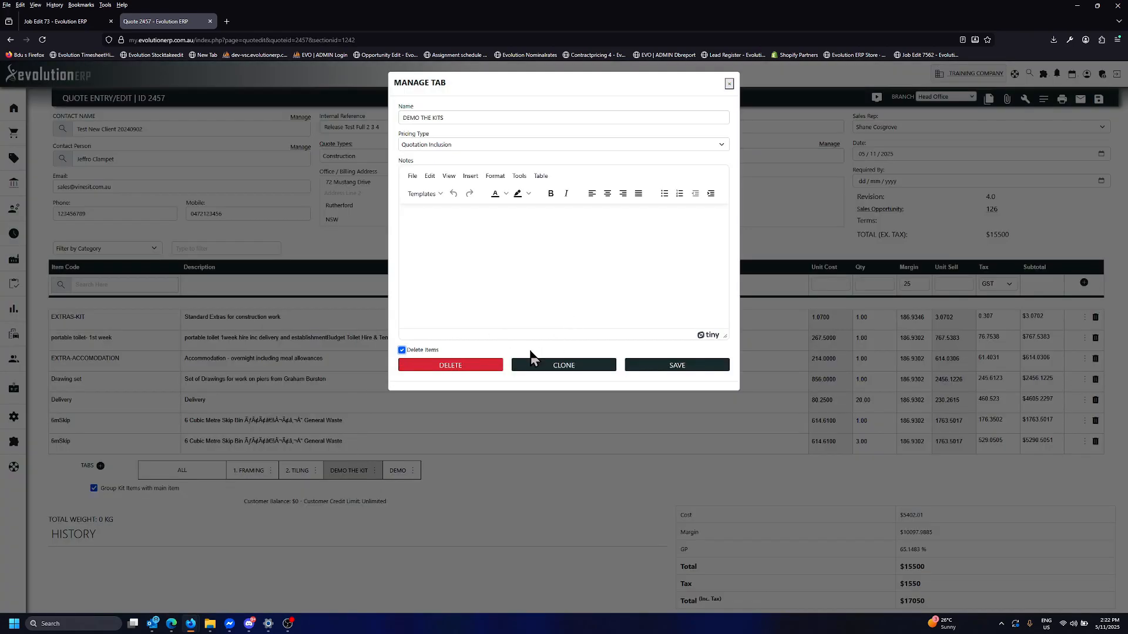
pyautogui.click(457, 365)
pyautogui.click(593, 353)
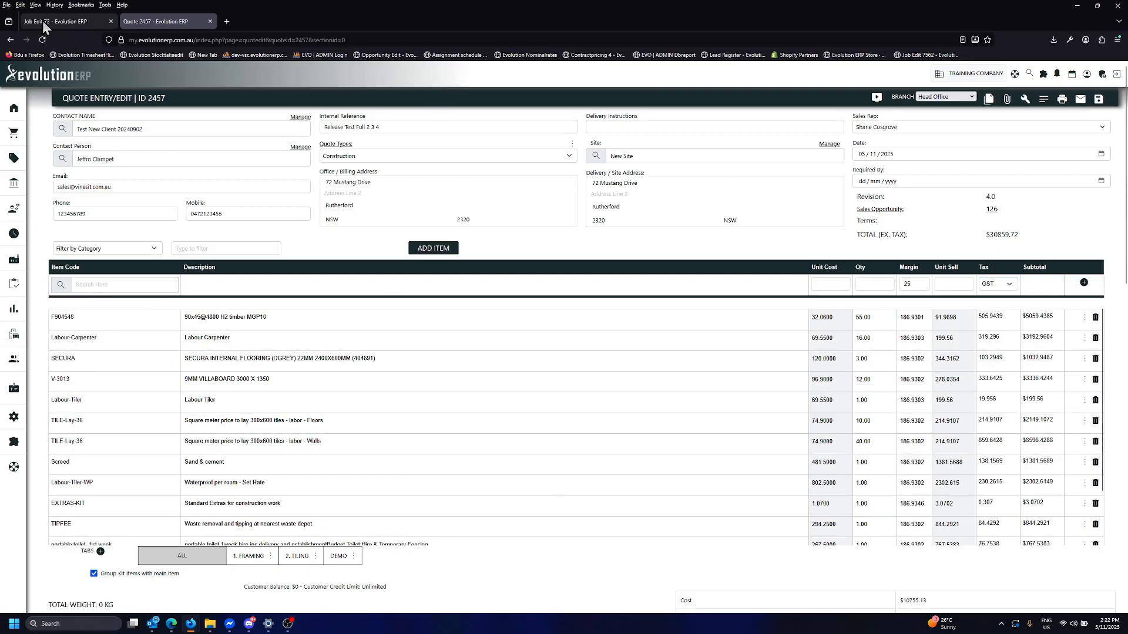
# Return to the job and remove the superseded quote Release Test Full 2 3 from it
pyautogui.moveTo(44, 20)
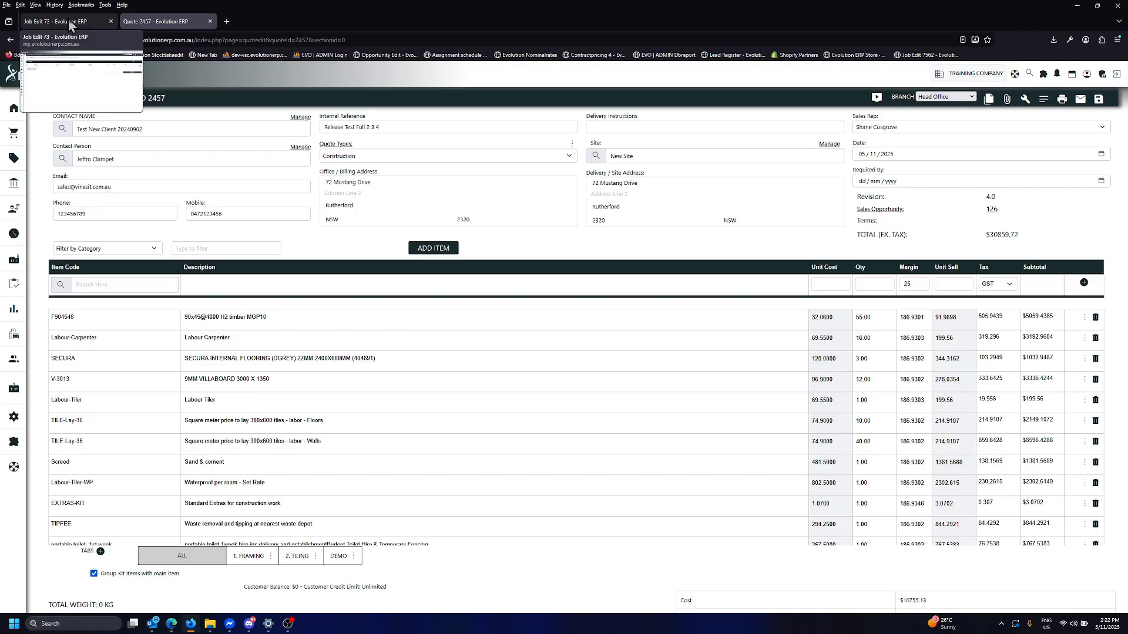
pyautogui.click(68, 20)
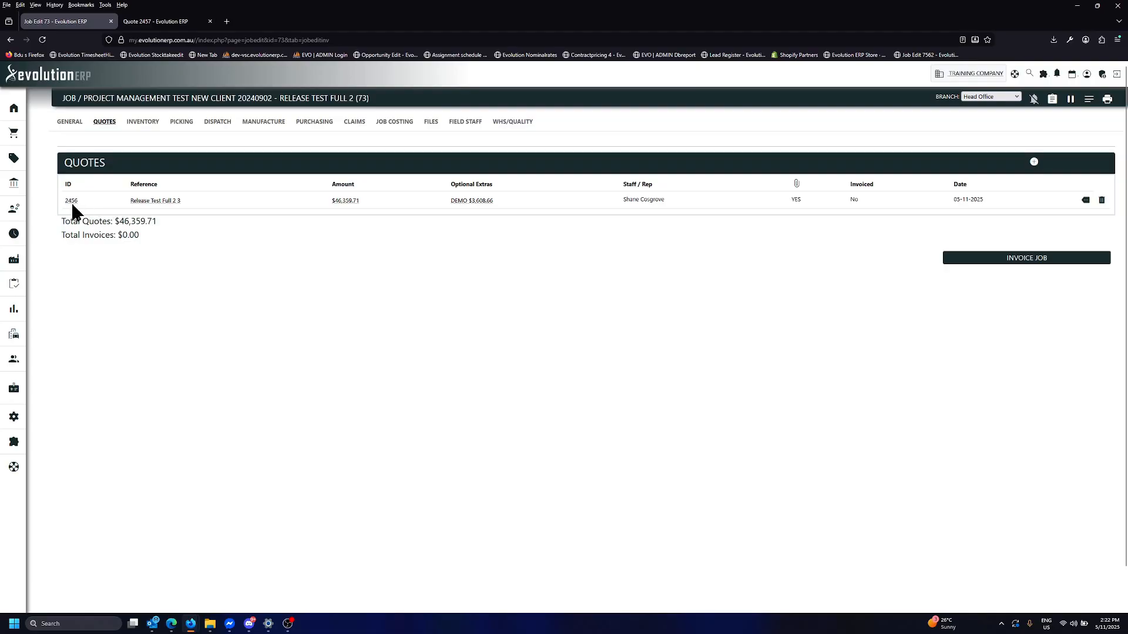
pyautogui.click(154, 23)
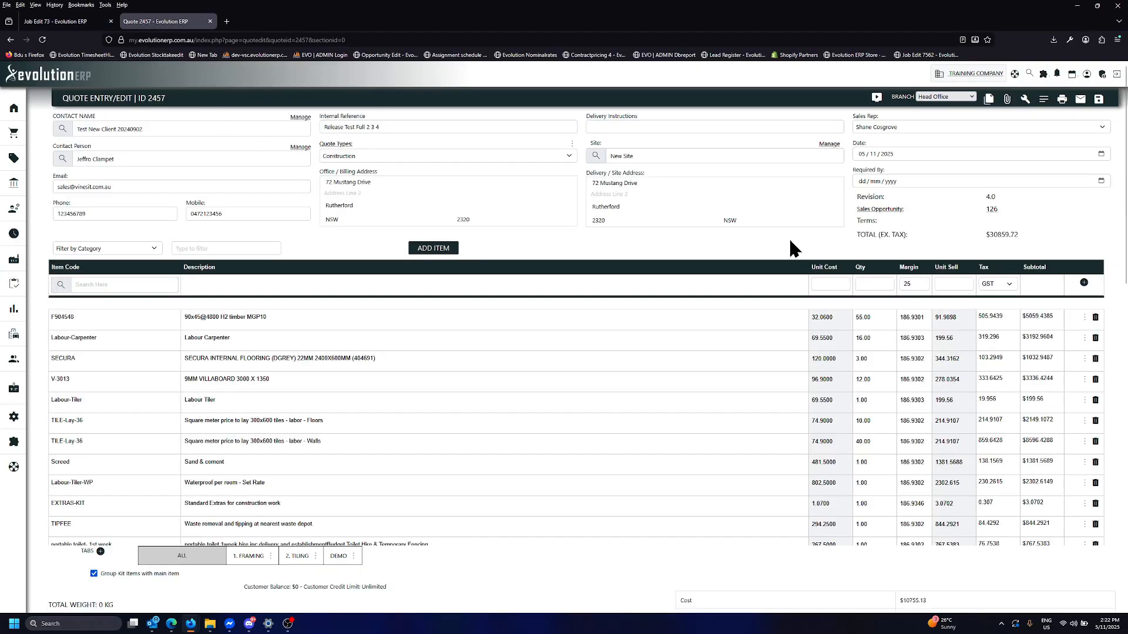
pyautogui.click(67, 22)
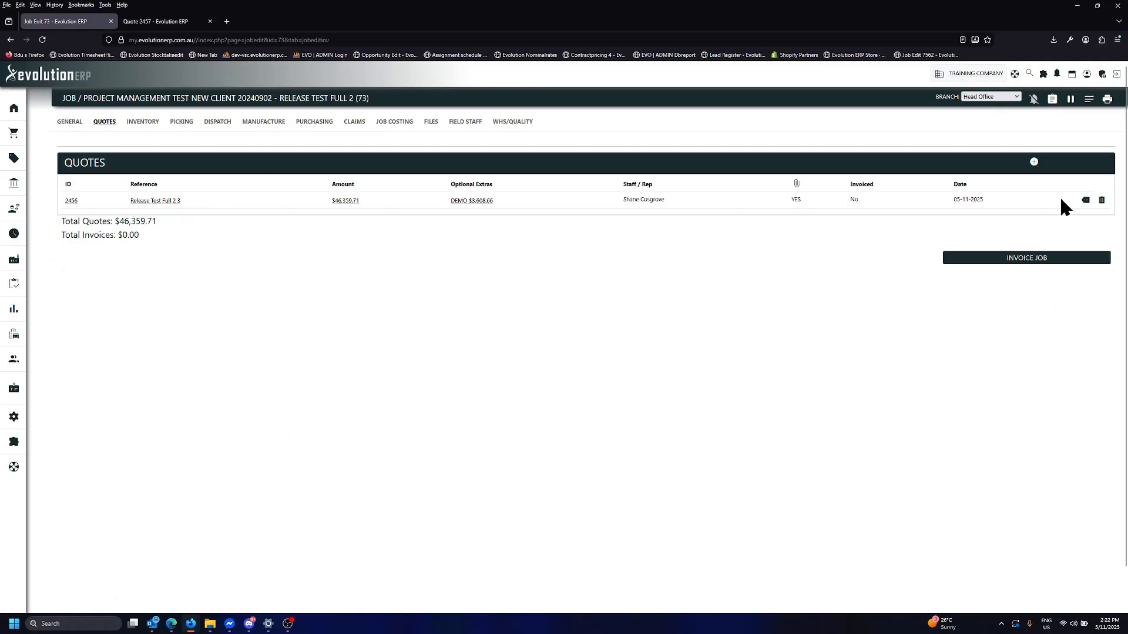
pyautogui.click(1101, 203)
pyautogui.click(587, 350)
pyautogui.click(1033, 162)
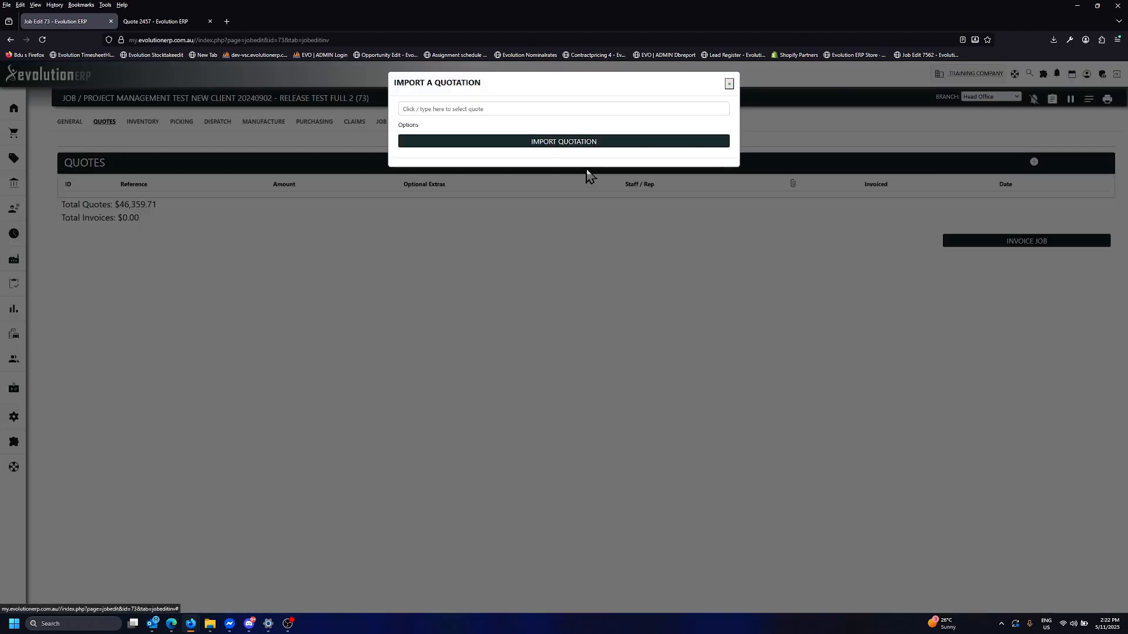
pyautogui.click(448, 110)
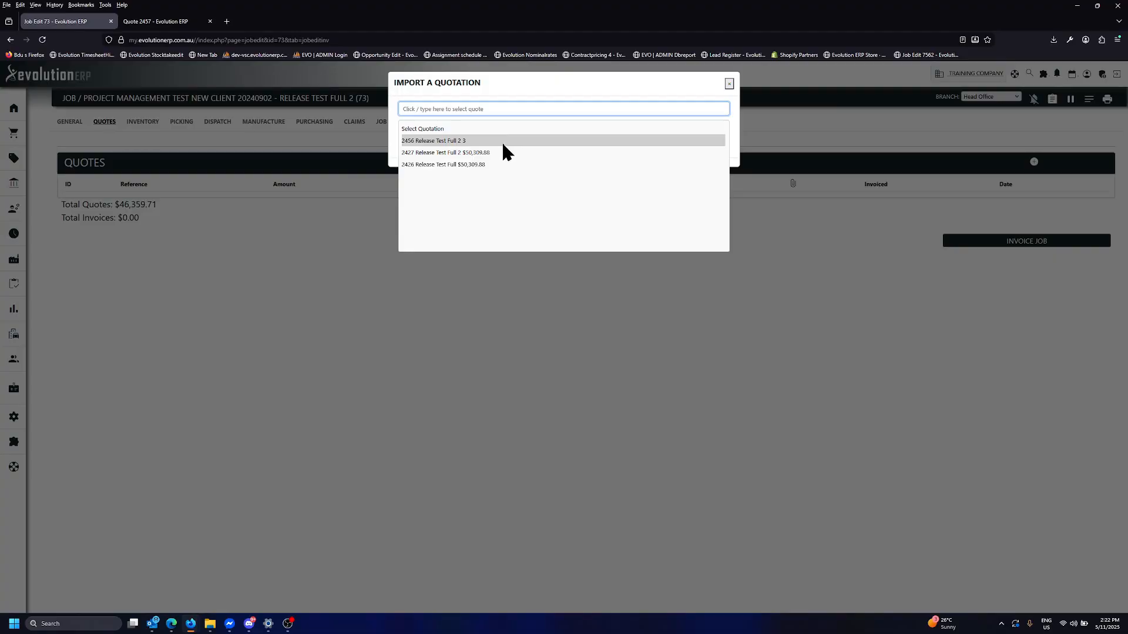
pyautogui.click(387, 291)
# Reload the job and import the quote Release Test Full 2 3 4 into it with the DEMO optional extra included
pyautogui.rightClick(387, 291)
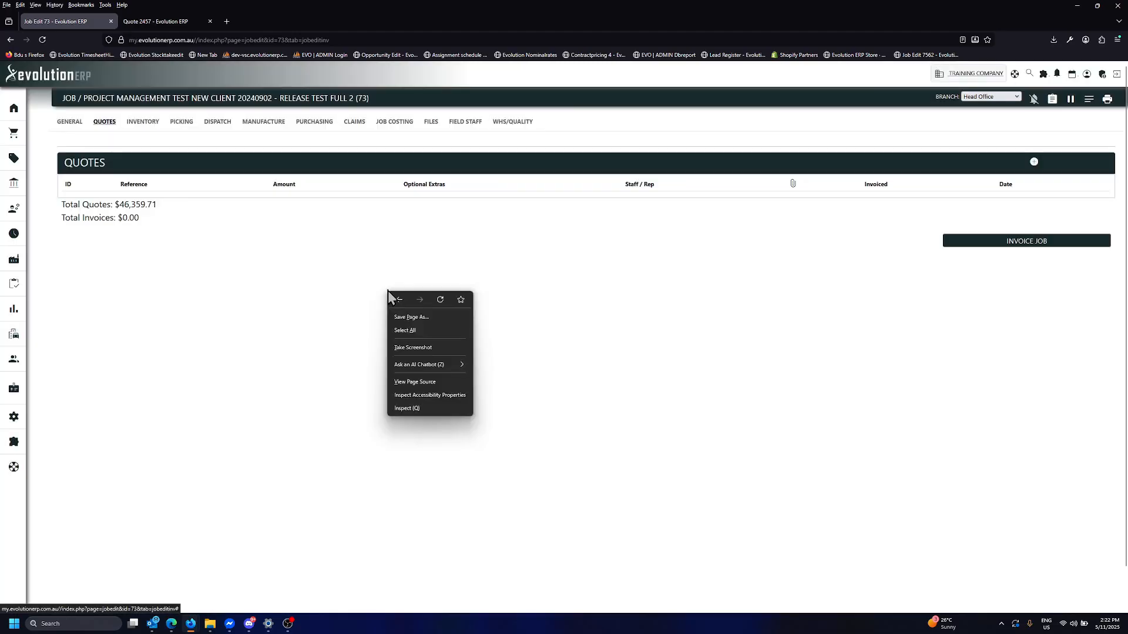
pyautogui.click(439, 302)
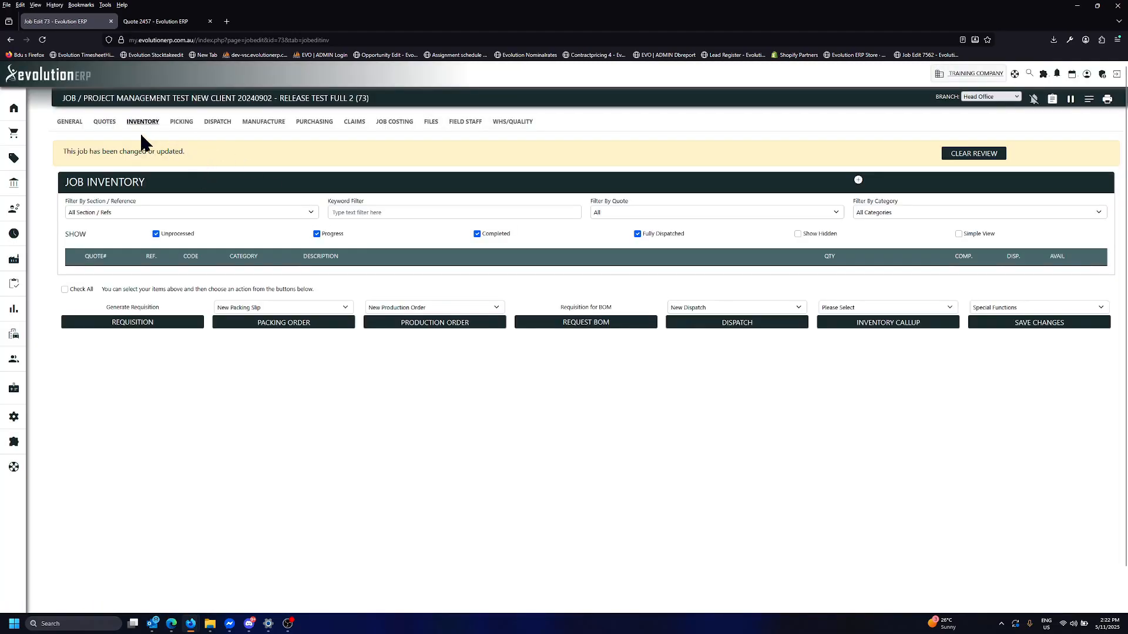
pyautogui.click(104, 122)
pyautogui.click(1034, 161)
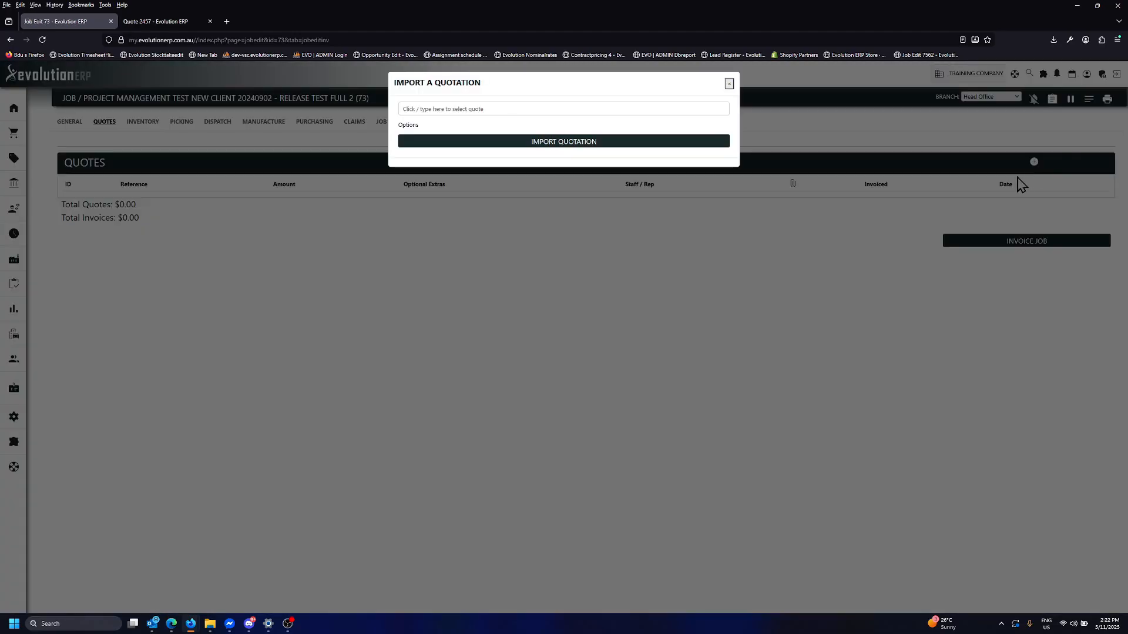
pyautogui.click(475, 106)
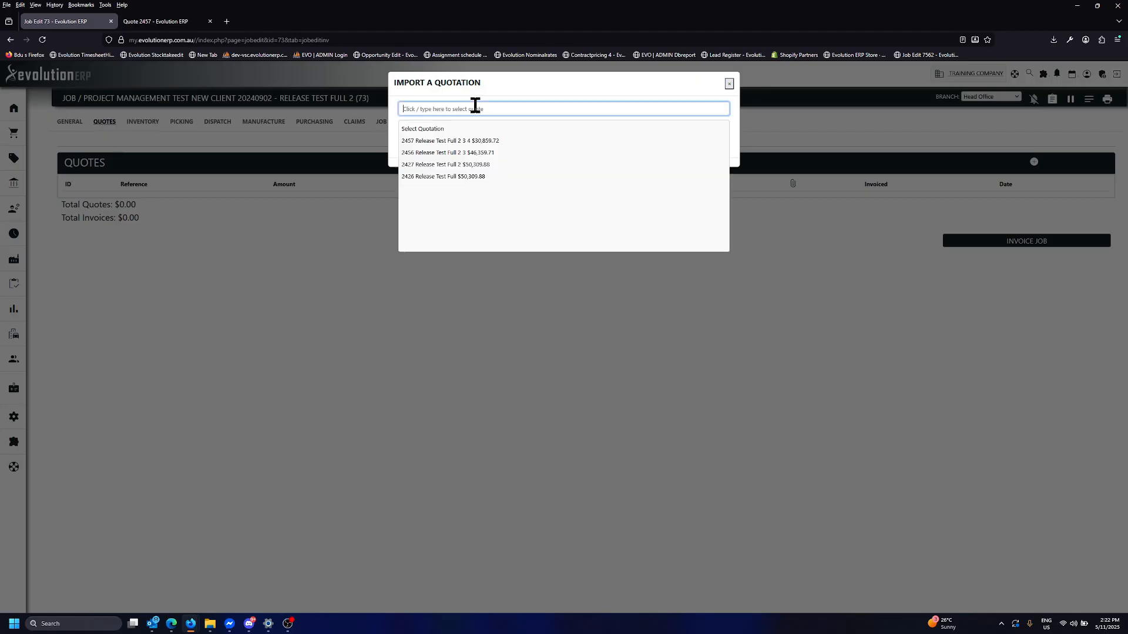
pyautogui.click(434, 142)
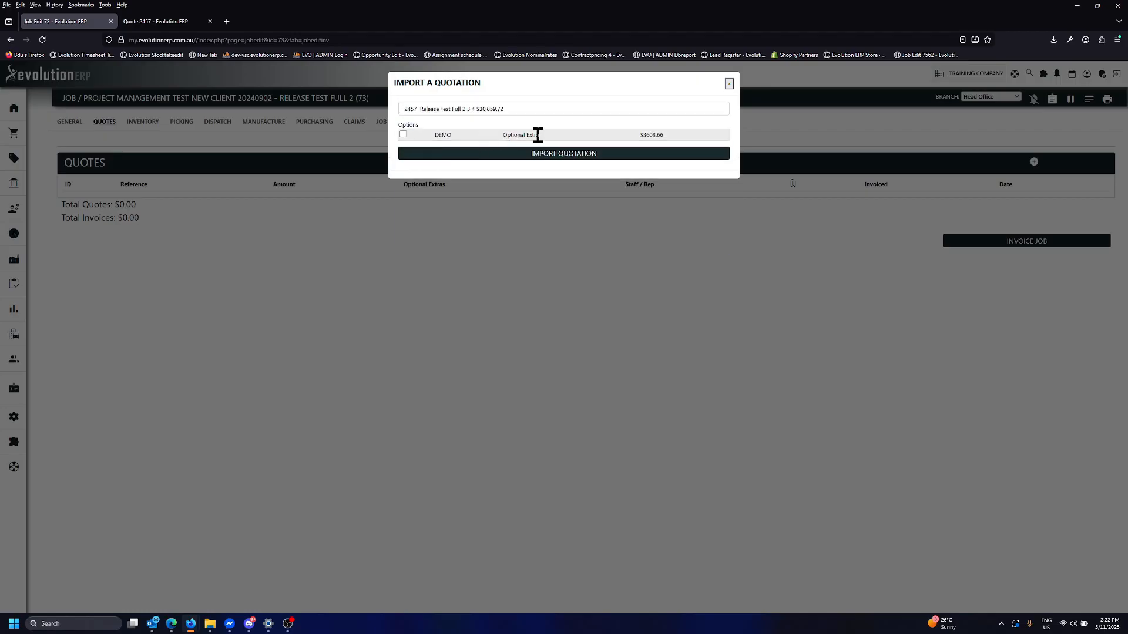
pyautogui.click(403, 134)
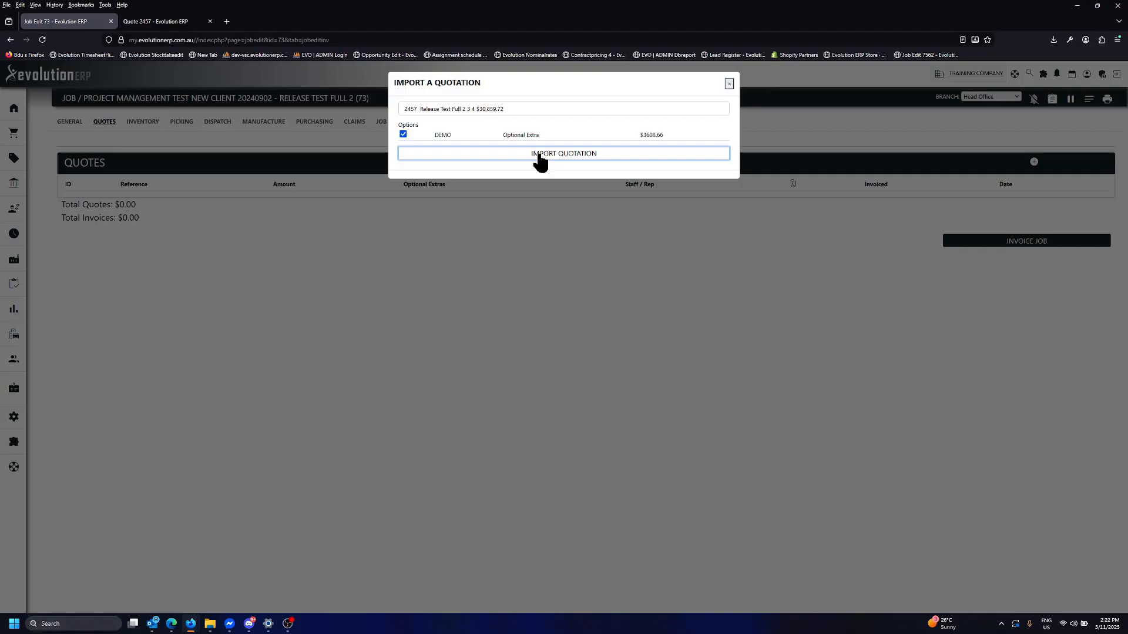
pyautogui.click(539, 155)
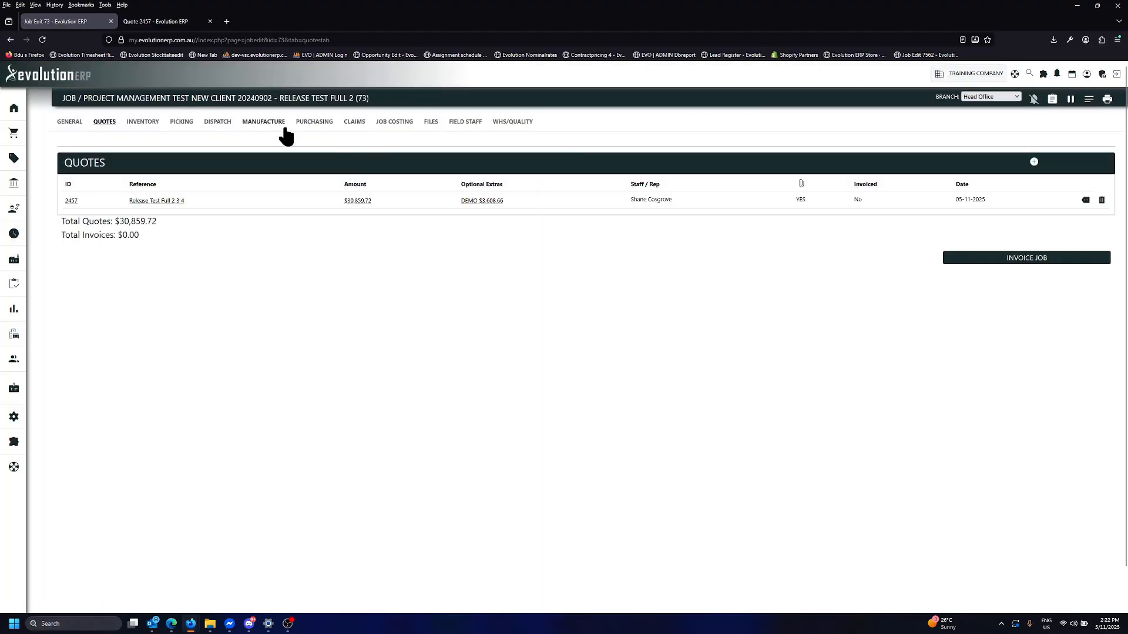
# Compare the job's quotes with the open quote Release Test Full 2 3 4 and reload the quote to check its project link
pyautogui.click(156, 21)
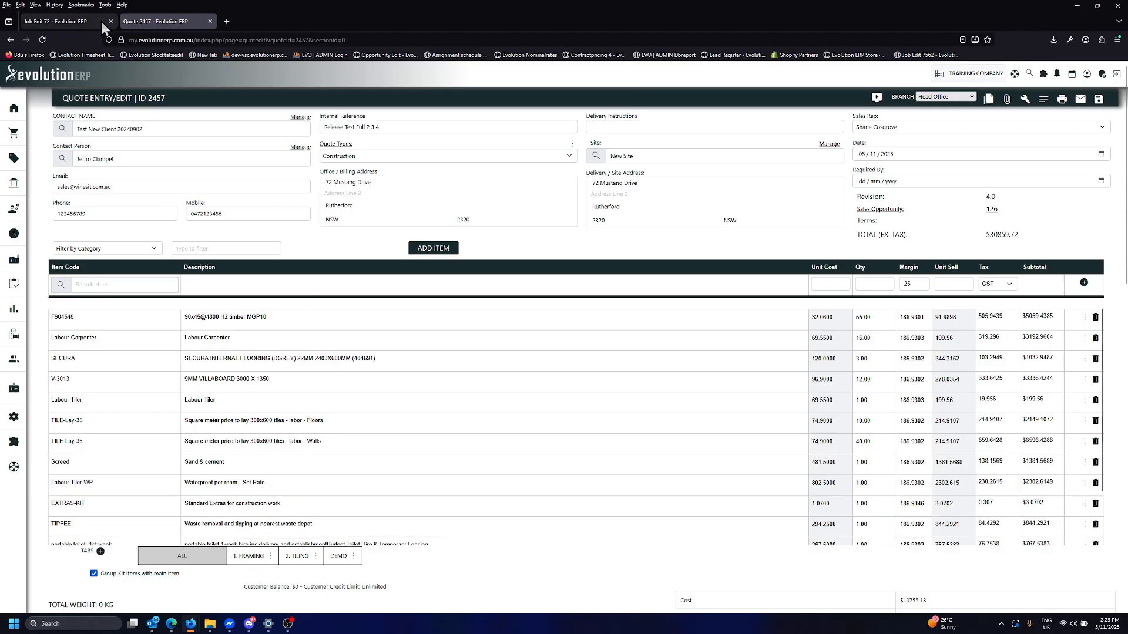
pyautogui.click(79, 23)
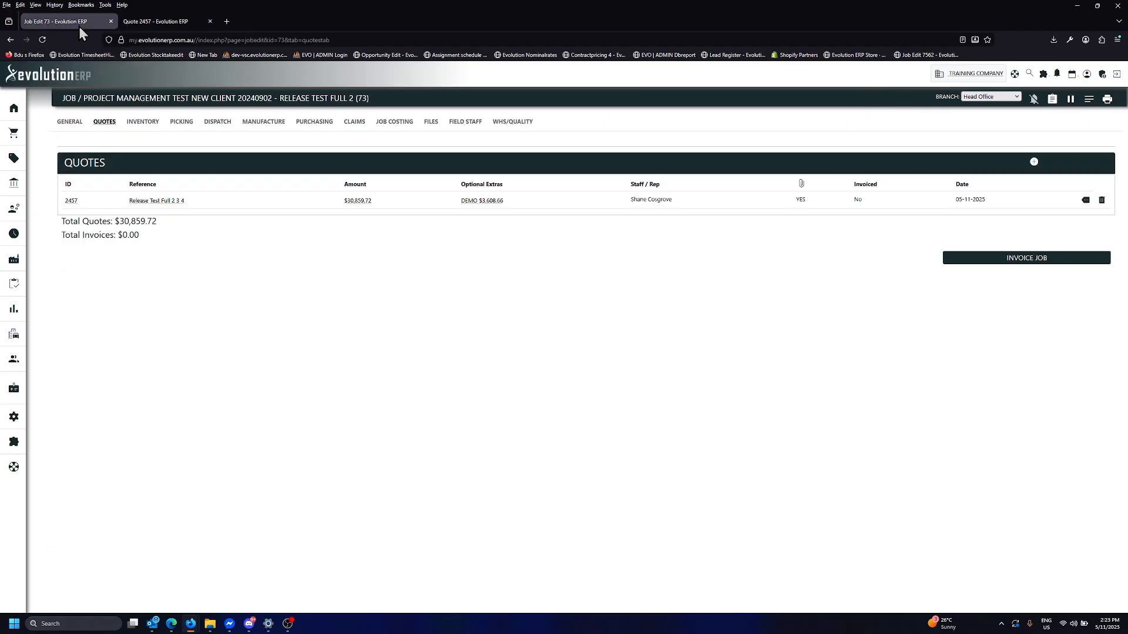
pyautogui.click(141, 21)
pyautogui.rightClick(1059, 223)
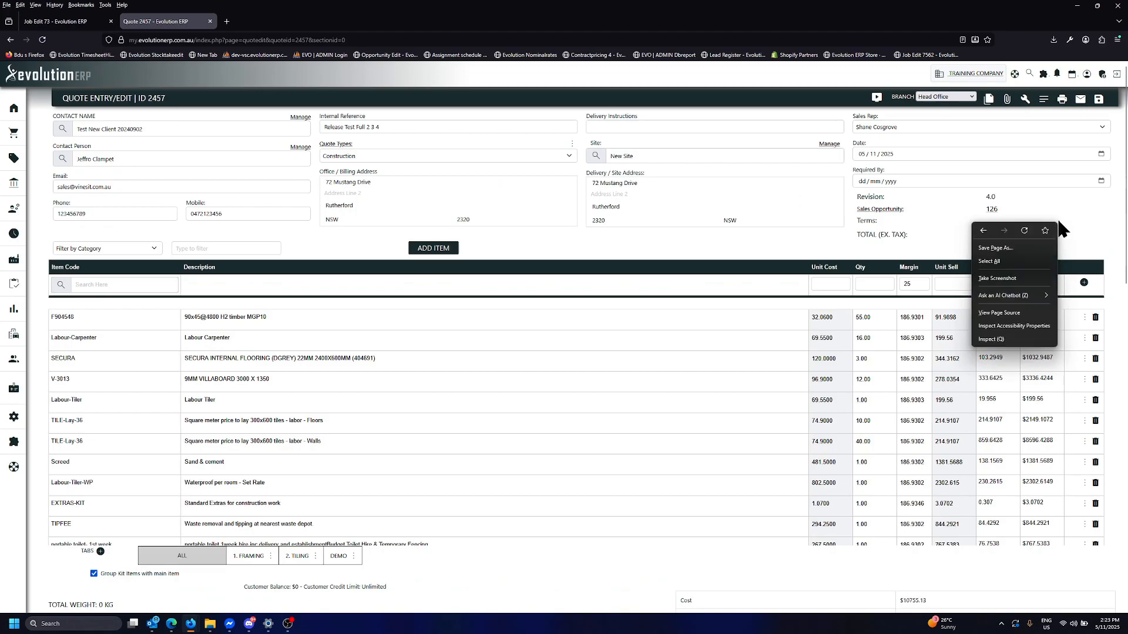
pyautogui.click(1027, 230)
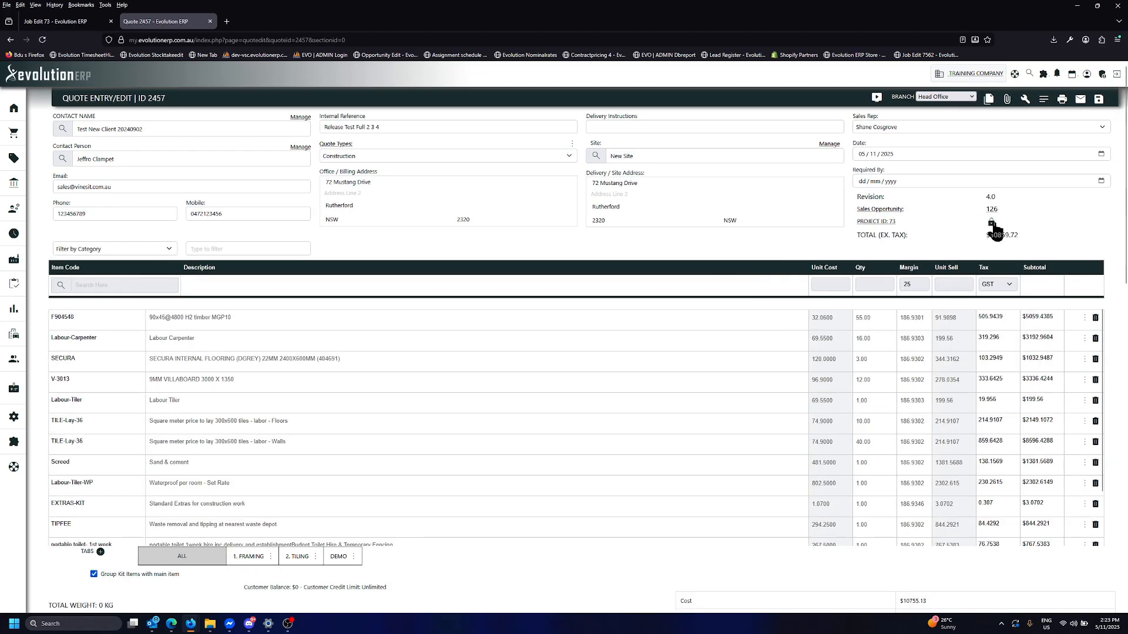
# From the quote's revision history, open the earlier revision Release Test Full 2 3 and view its list of revisions
pyautogui.click(994, 199)
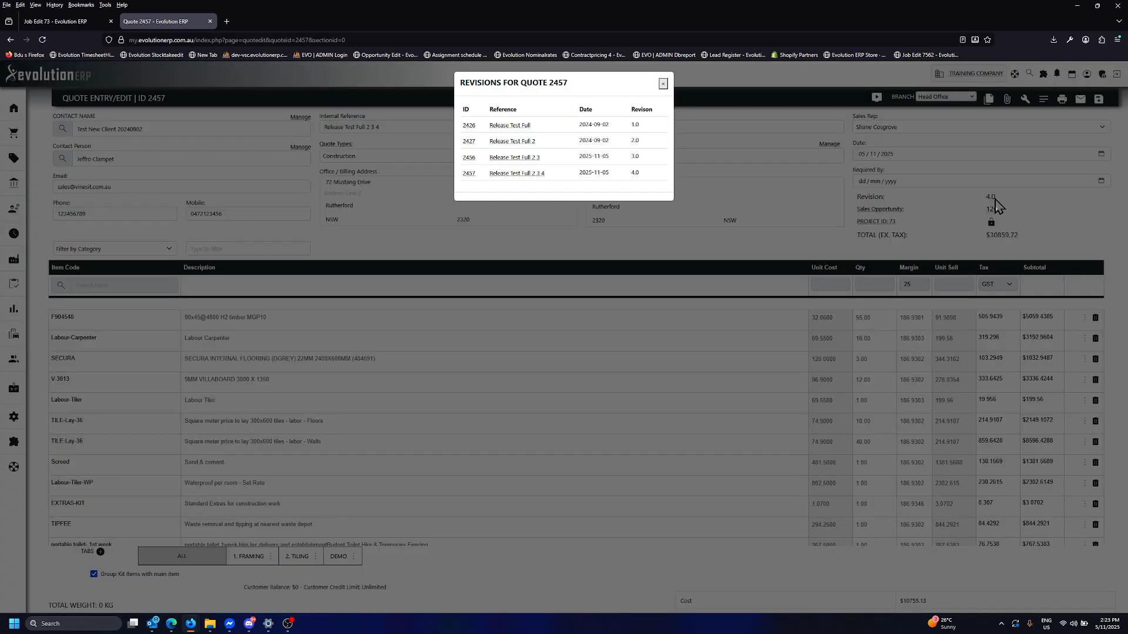
pyautogui.click(524, 157)
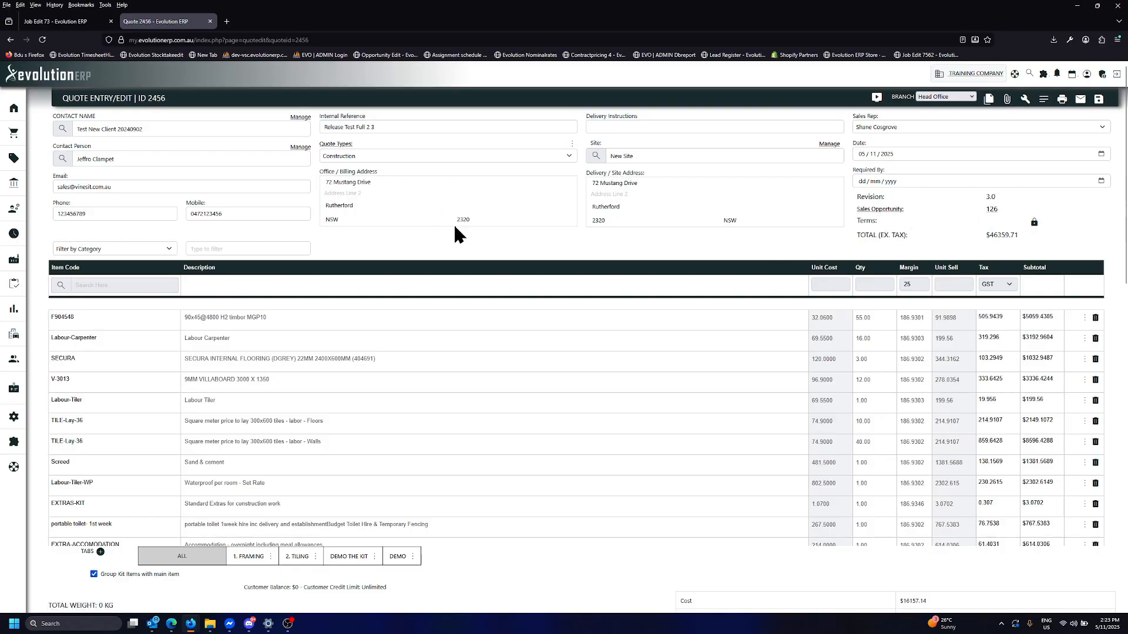
pyautogui.click(881, 197)
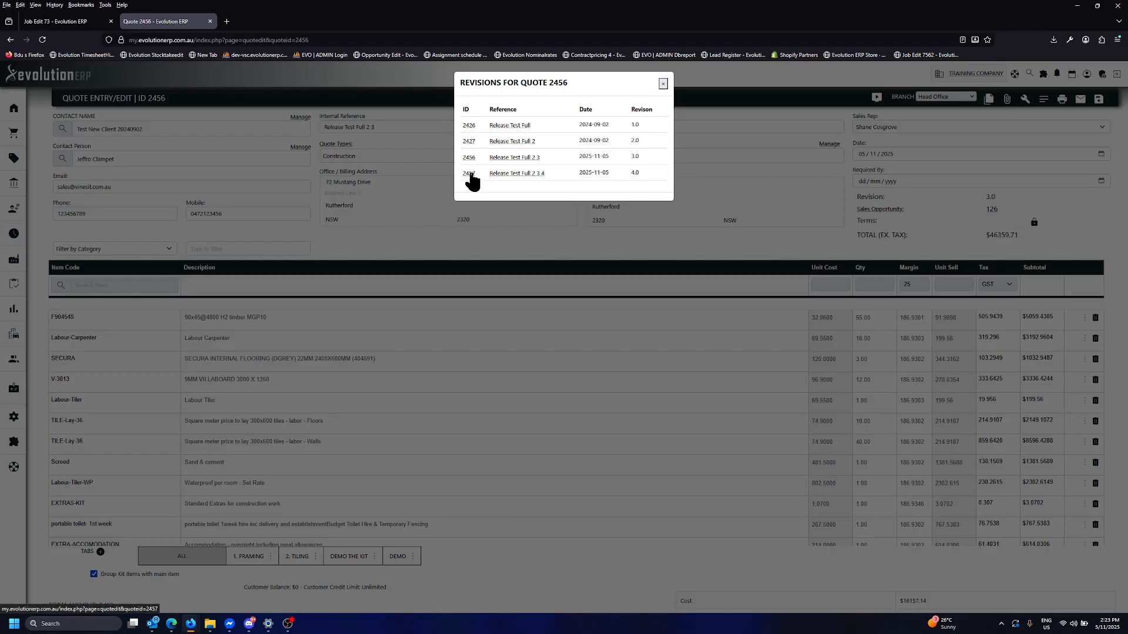
# Search the sales quote register by keyword for quote 2457, and replace the search with the original quote ID 2426
pyautogui.click(44, 21)
pyautogui.click(31, 160)
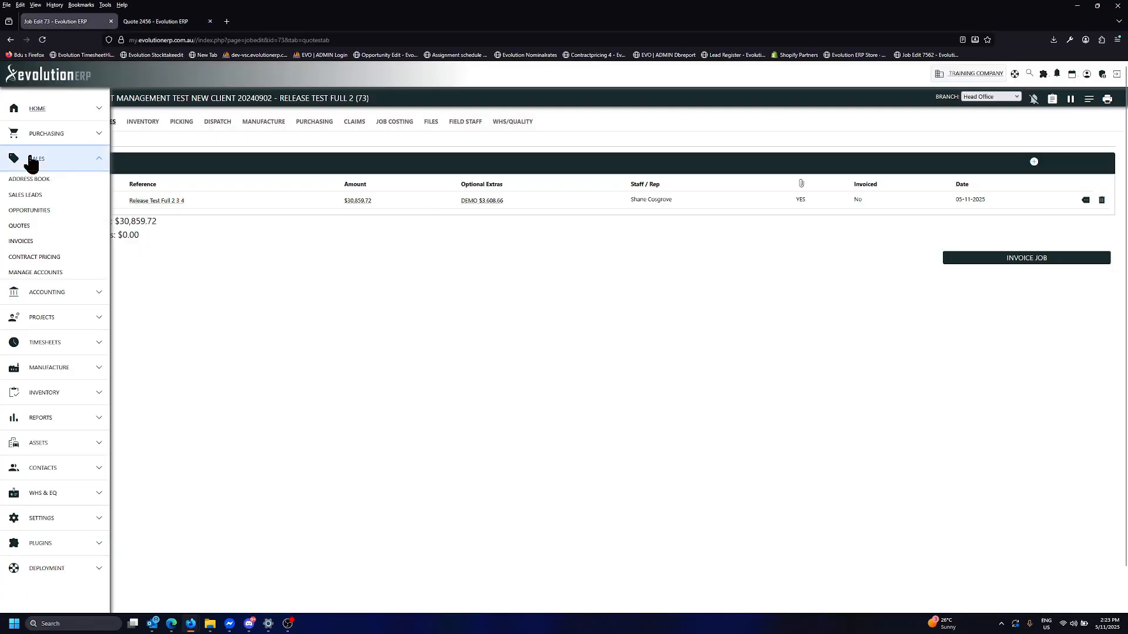
pyautogui.click(21, 227)
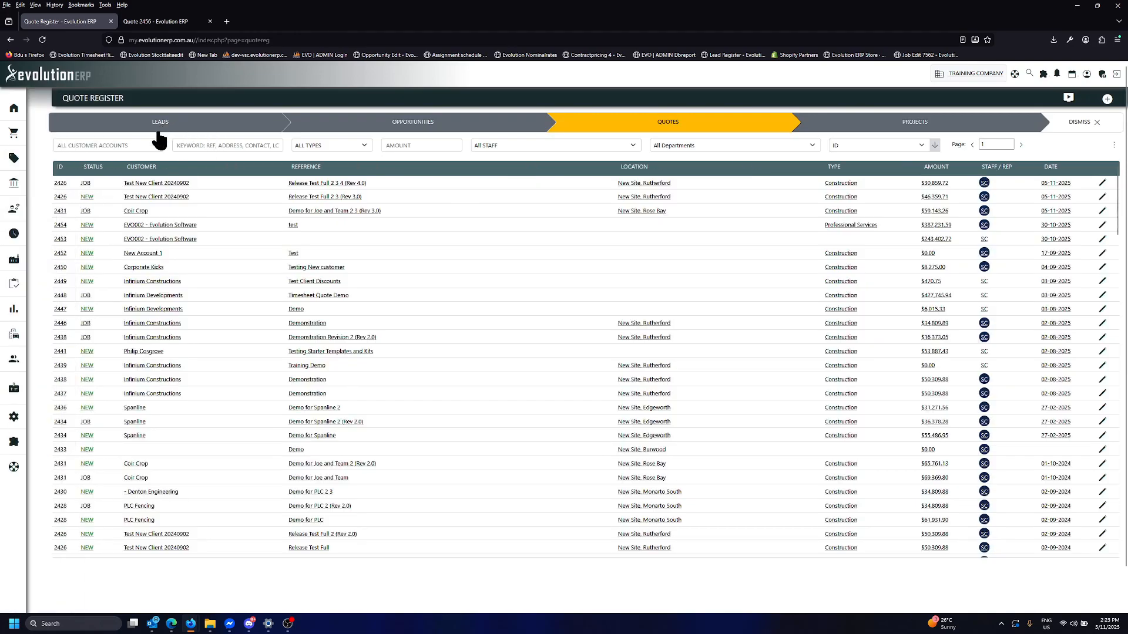
pyautogui.click(215, 148)
pyautogui.write('2457')
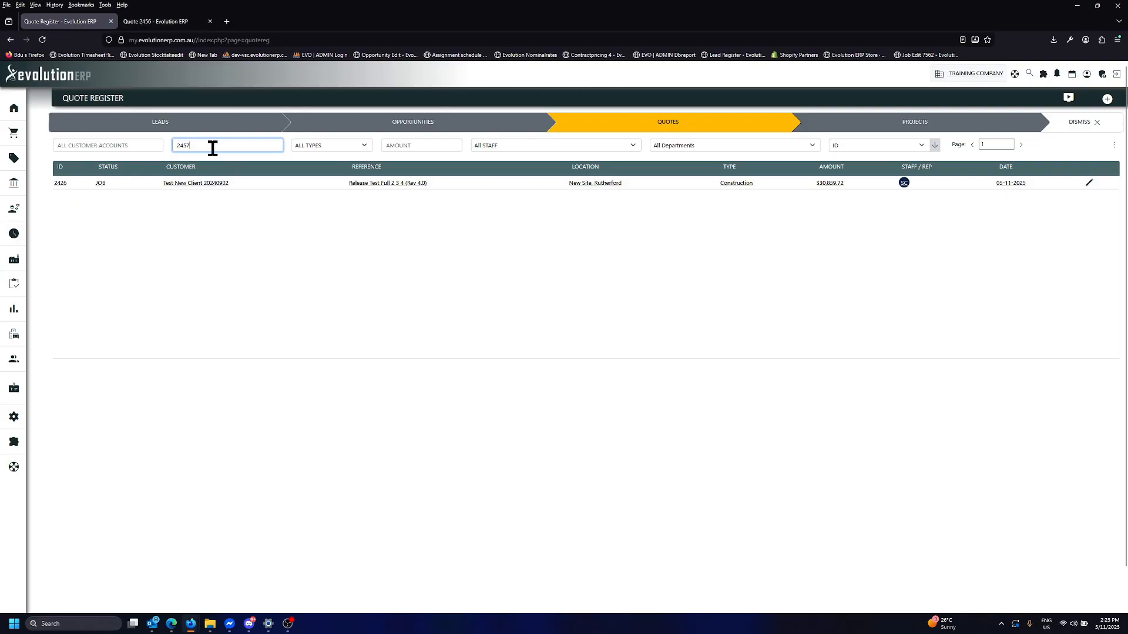
pyautogui.write('426')
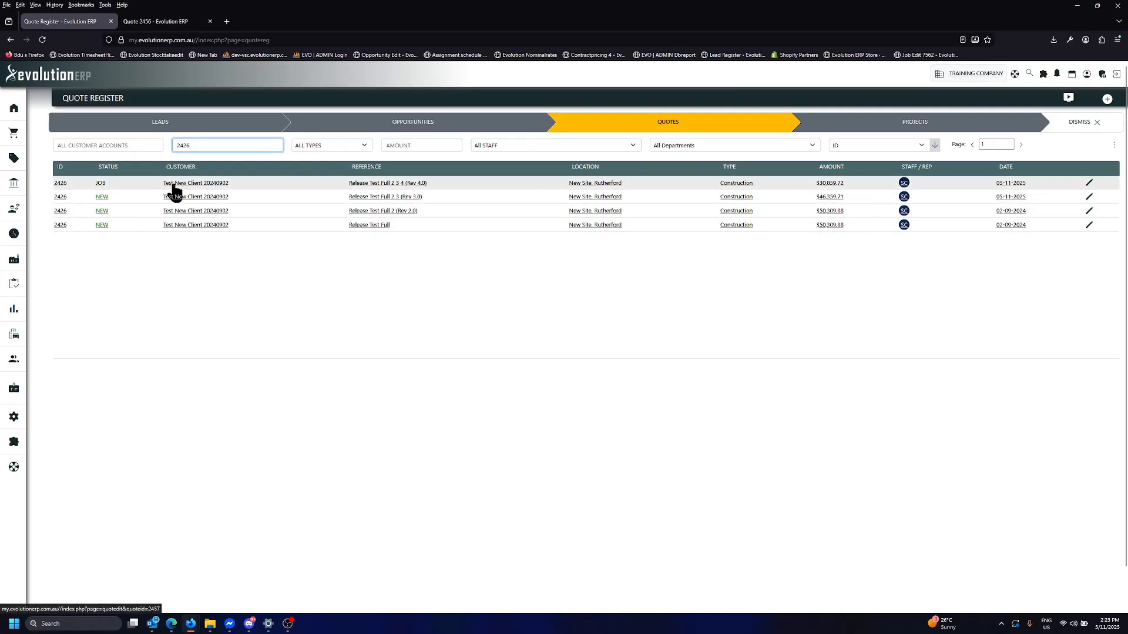
# Open revision 4.0 from the register and look at its quotation cloning options without cloning the quote
pyautogui.click(208, 184)
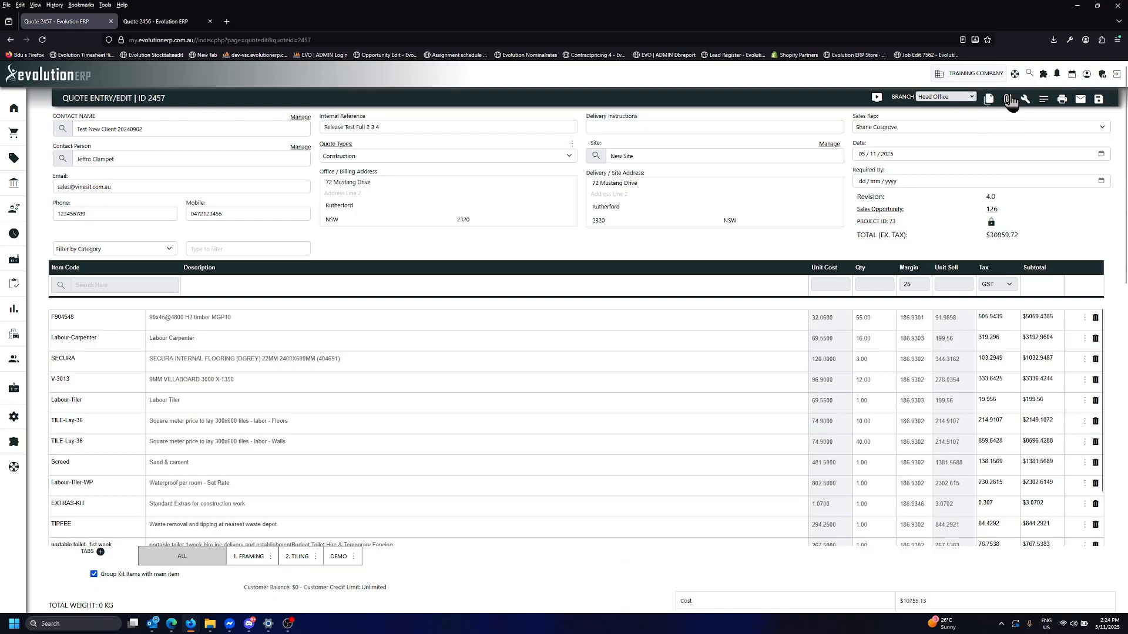
pyautogui.click(989, 98)
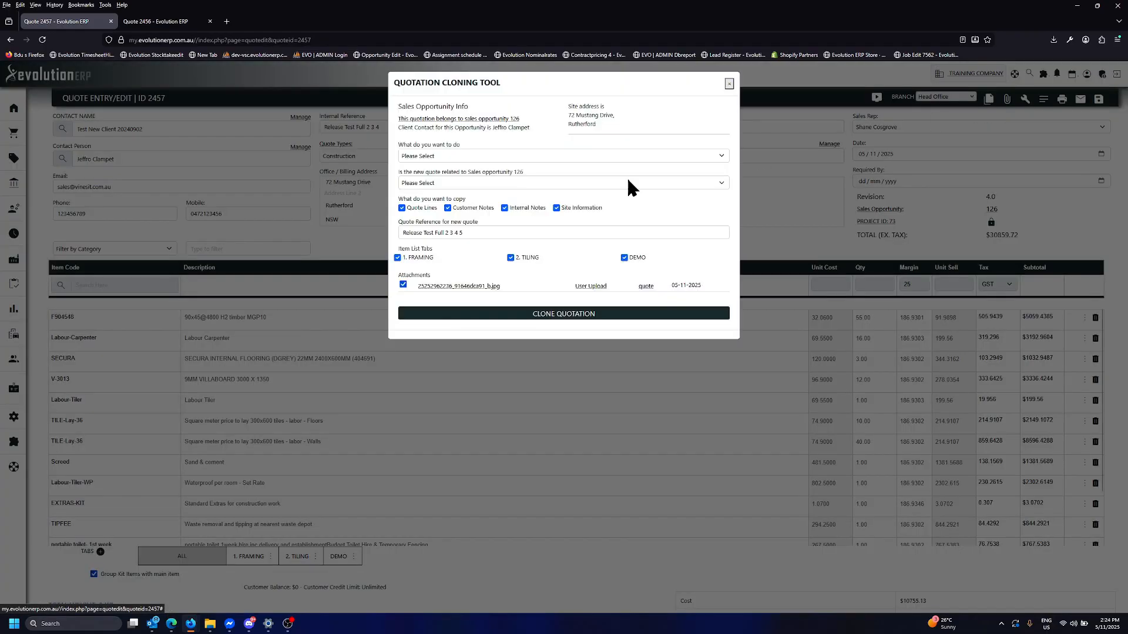
pyautogui.click(729, 83)
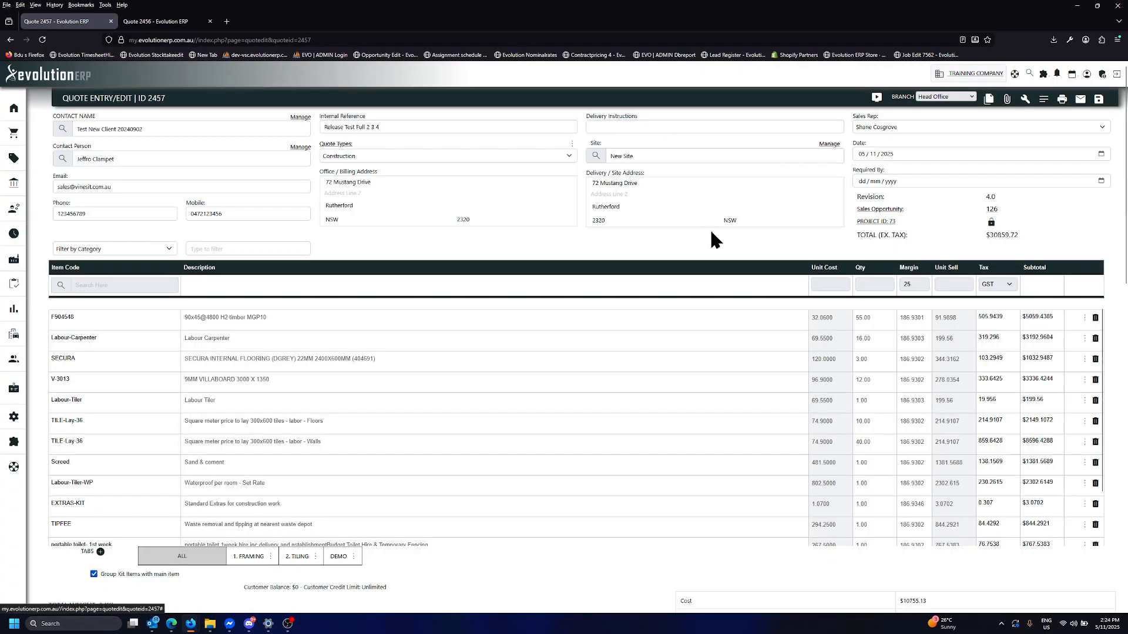